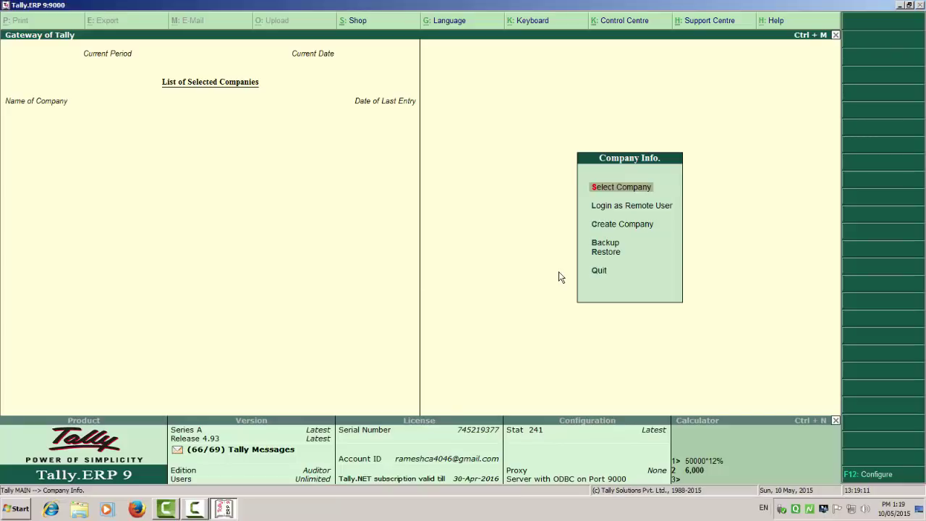
Step: Open the Select Company list from Company Info., then close it
{"action": "key", "text": "Return"}
{"action": "key", "text": "Escape"}
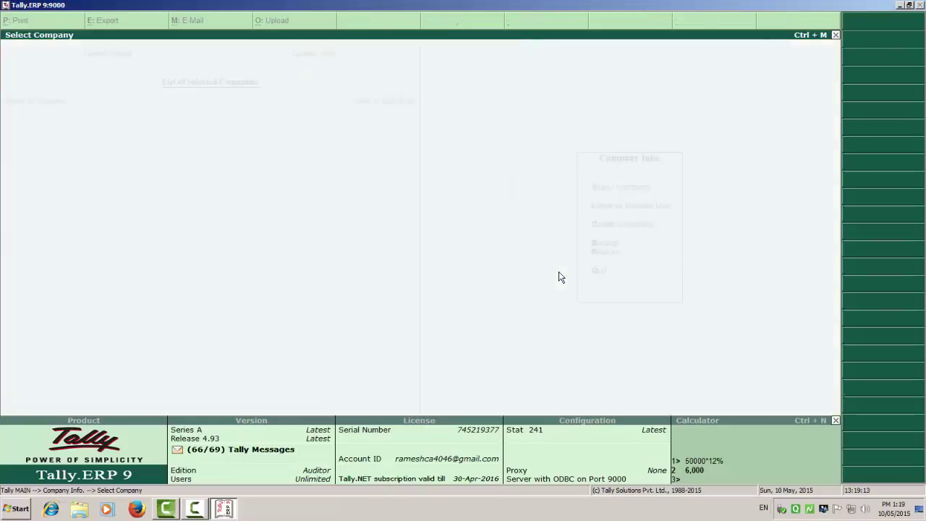
Step: Create company MANUFACTURING with state Maharashtra, maintaining Accounts Only, and save it
{"action": "key", "text": "Down"}
{"action": "key", "text": "Down"}
{"action": "key", "text": "Return"}
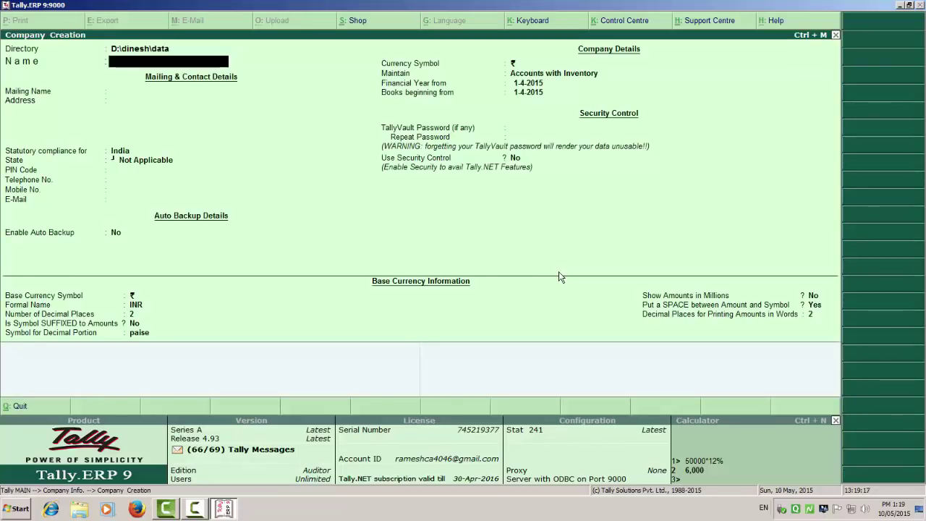
{"action": "type", "text": "MAN"}
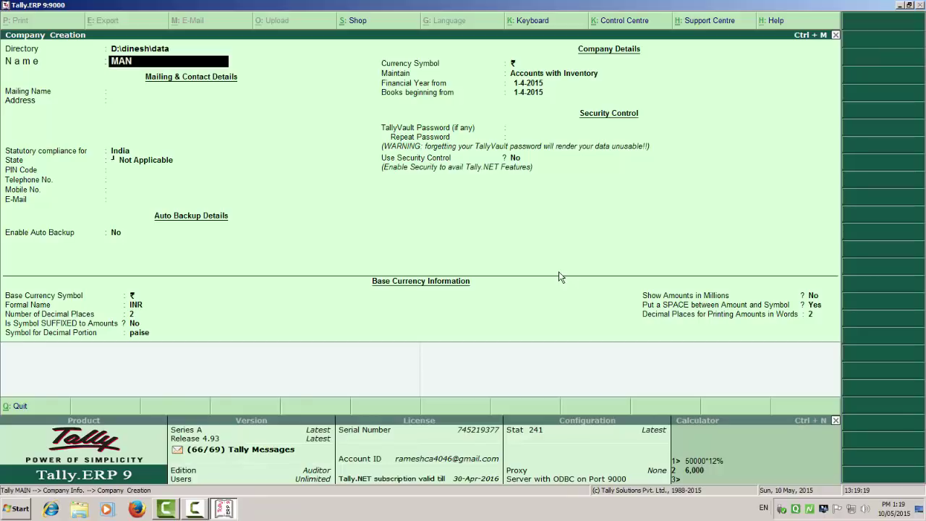
{"action": "type", "text": "UFACTURING"}
{"action": "key", "text": "Return"}
{"action": "key", "text": "Return"}
{"action": "key", "text": "Return"}
{"action": "type", "text": "mah"}
{"action": "key", "text": "Return"}
{"action": "key", "text": "Return"}
{"action": "key", "text": "Return"}
{"action": "key", "text": "Return"}
{"action": "key", "text": "Return"}
{"action": "key", "text": "Return"}
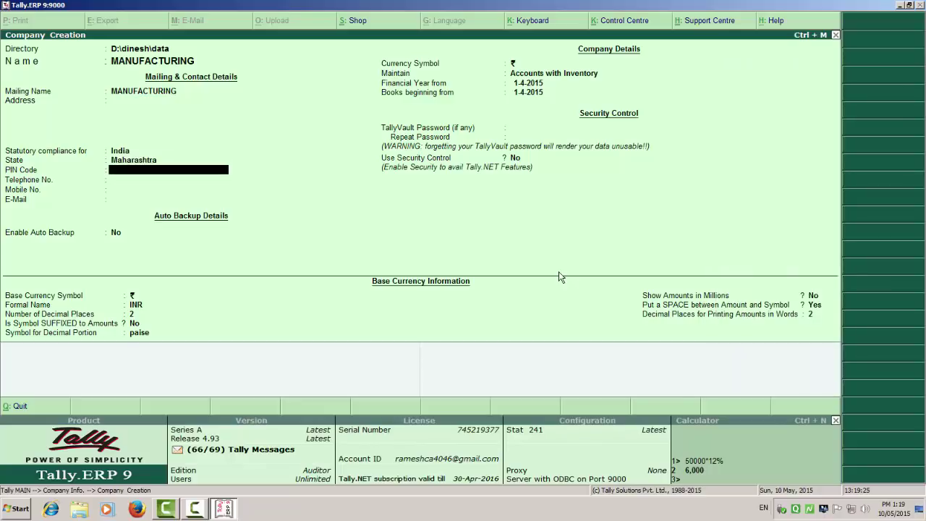
{"action": "key", "text": "Return"}
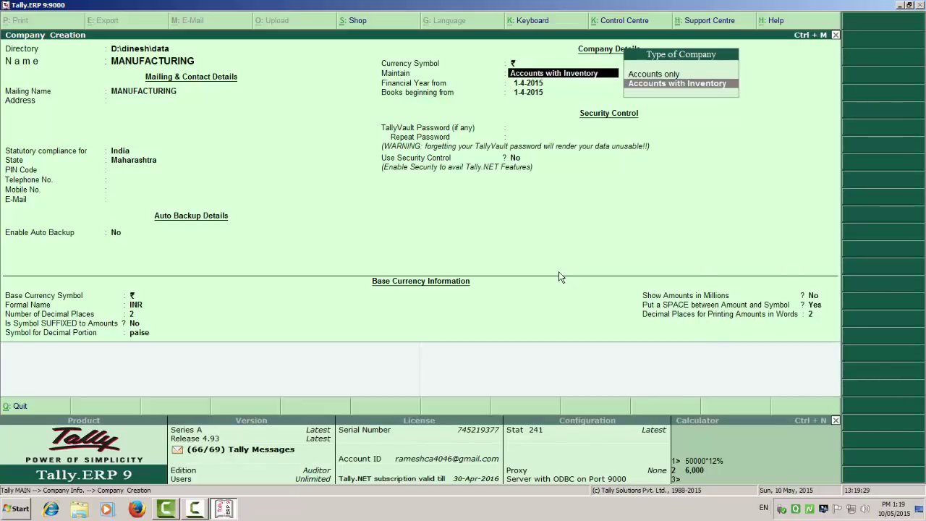
{"action": "key", "text": "Up"}
{"action": "key", "text": "Return"}
{"action": "key", "text": "Return"}
{"action": "key", "text": "Return"}
{"action": "key", "text": "Return"}
{"action": "key", "text": "Return"}
{"action": "key", "text": "Return"}
{"action": "key", "text": "Return"}
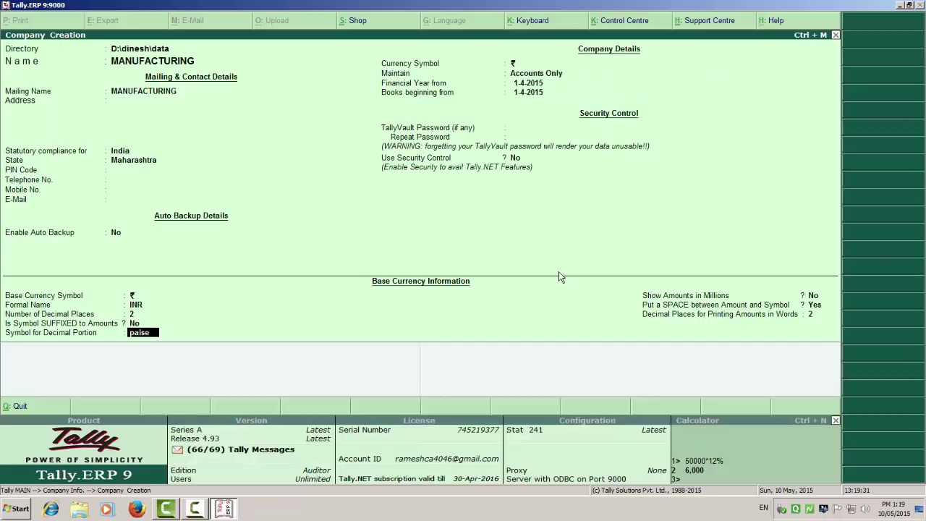
{"action": "key", "text": "Return"}
{"action": "key", "text": "Return"}
{"action": "key", "text": "Return"}
{"action": "key", "text": "Return"}
{"action": "key", "text": "Return"}
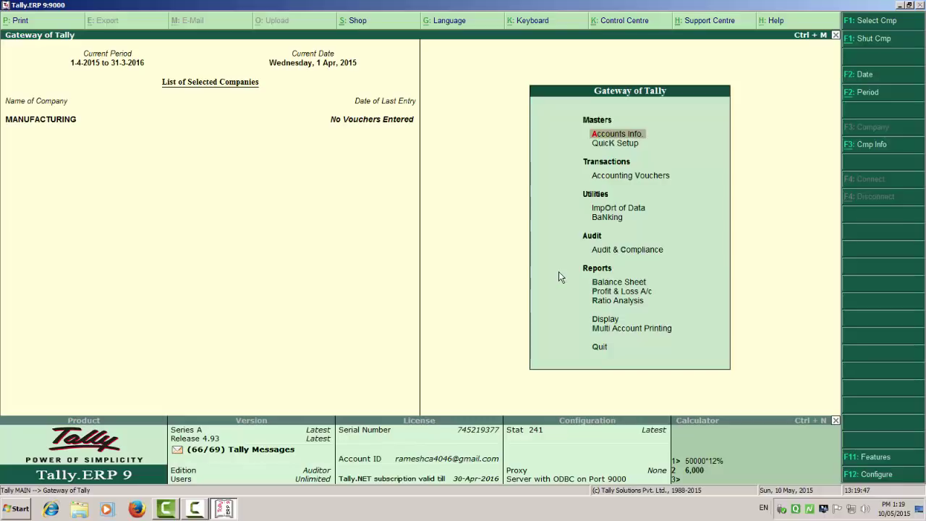
Step: Enable Value Added Tax under F11 Statutory & Taxation features
{"action": "key", "text": "F11"}
{"action": "key", "text": "Down"}
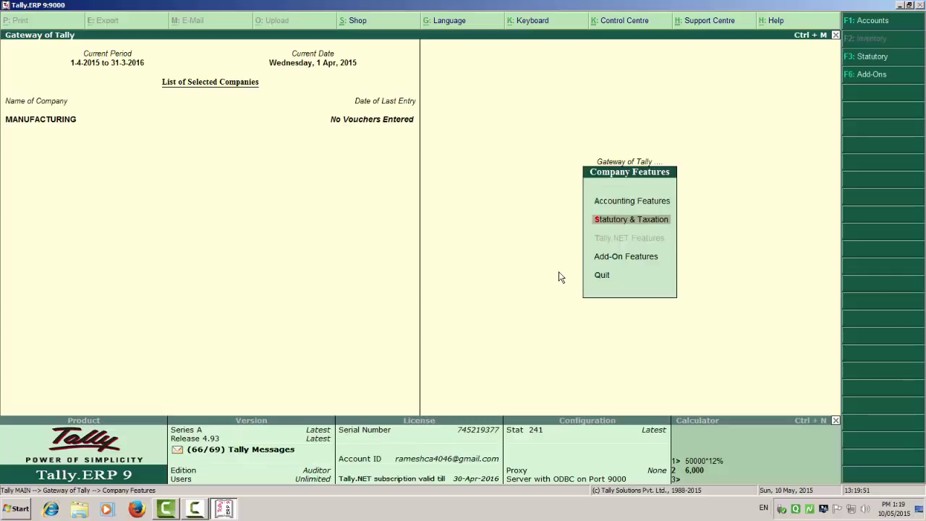
{"action": "key", "text": "Return"}
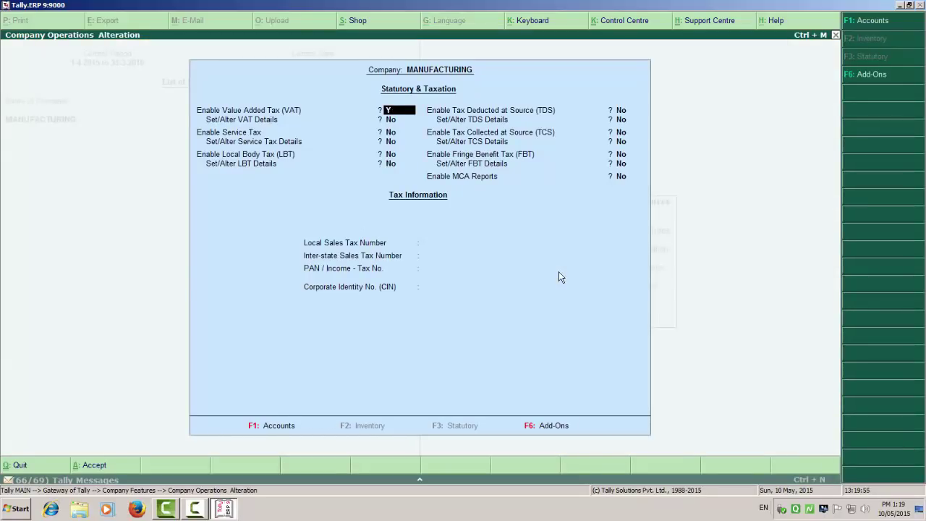
{"action": "key", "text": "y"}
{"action": "key", "text": "y"}
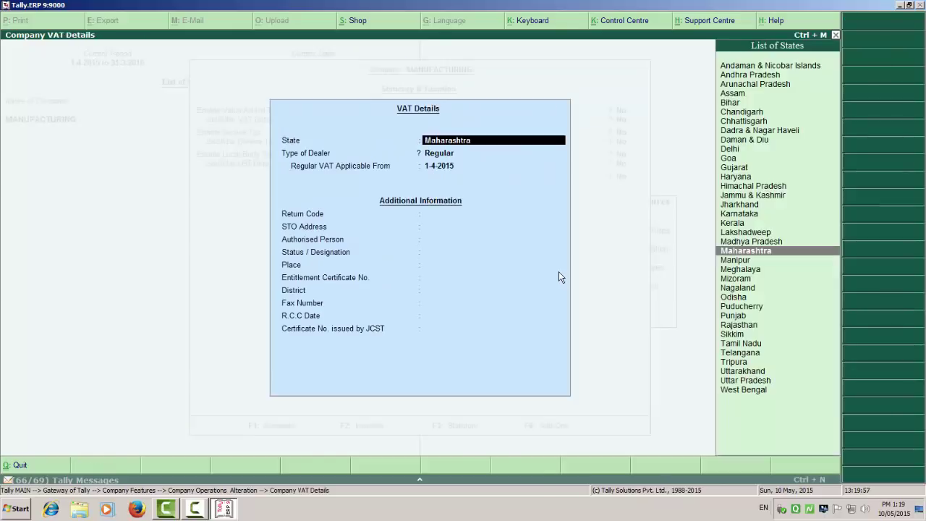
Step: Set STO address 01-Mazgaon, the authorised person's name, proprietor designation and place MUMBAI
{"action": "key", "text": "Return"}
{"action": "key", "text": "Return"}
{"action": "key", "text": "Return"}
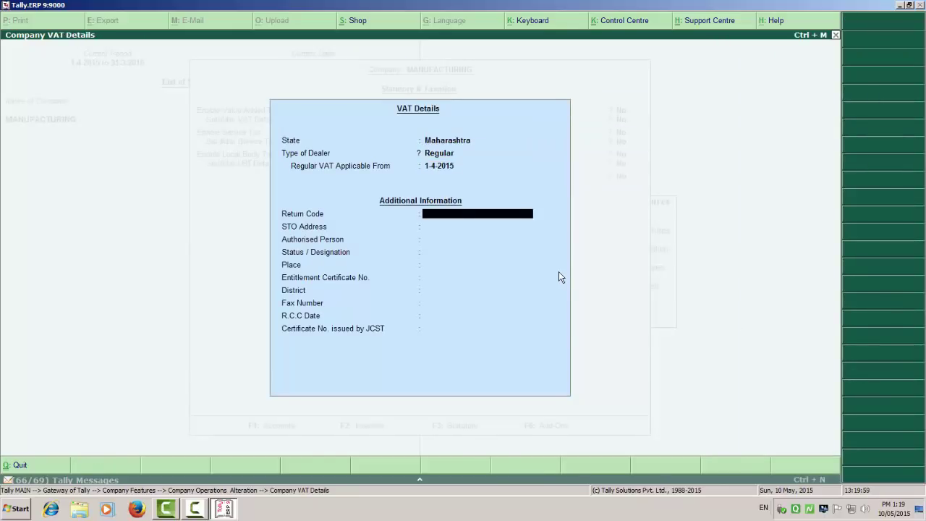
{"action": "key", "text": "Return"}
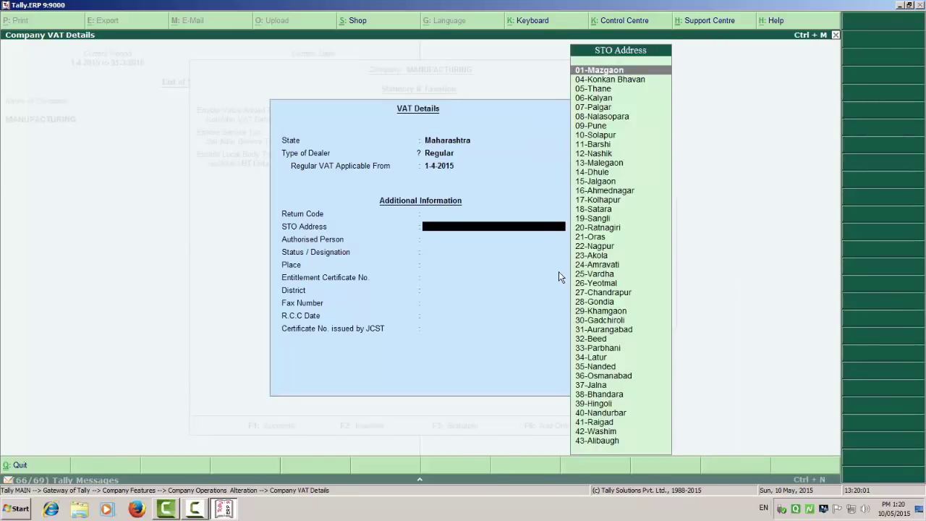
{"action": "key", "text": "Return"}
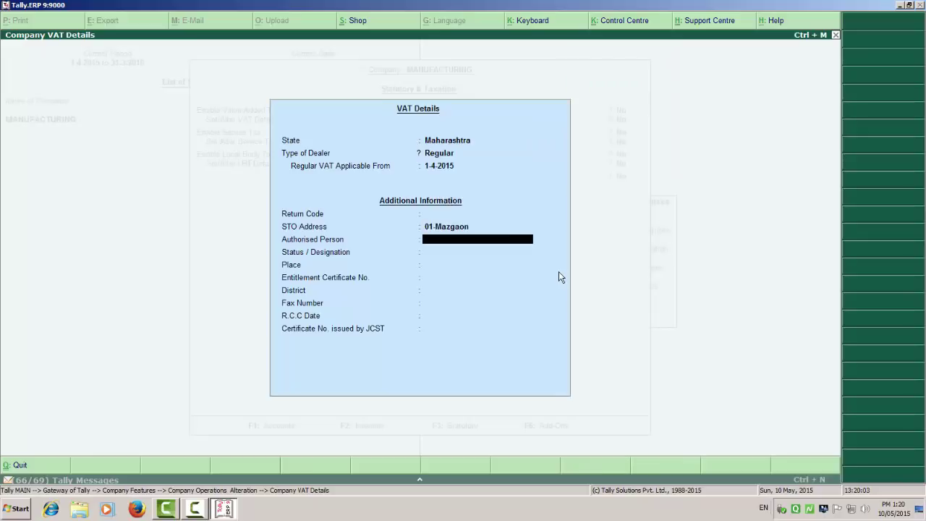
{"action": "type", "text": "RAMESH"}
{"action": "key", "text": "Return"}
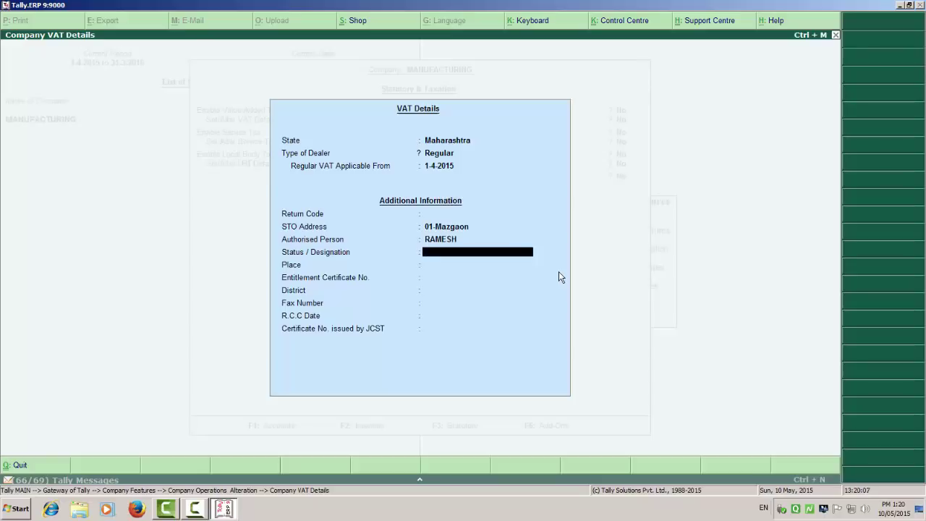
{"action": "type", "text": "PROP"}
{"action": "type", "text": "R"}
{"action": "type", "text": "RIETOR"}
{"action": "key", "text": "Return"}
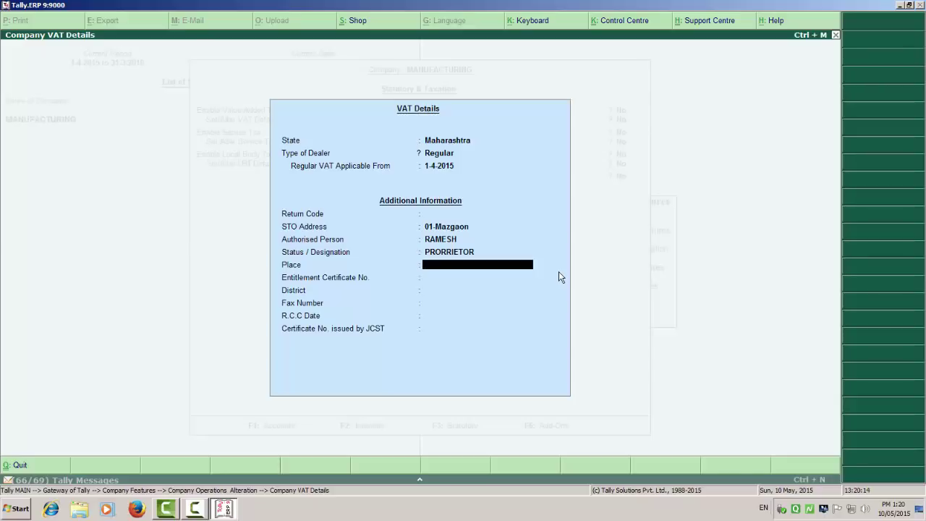
{"action": "type", "text": "MUMBAI"}
{"action": "key", "text": "Return"}
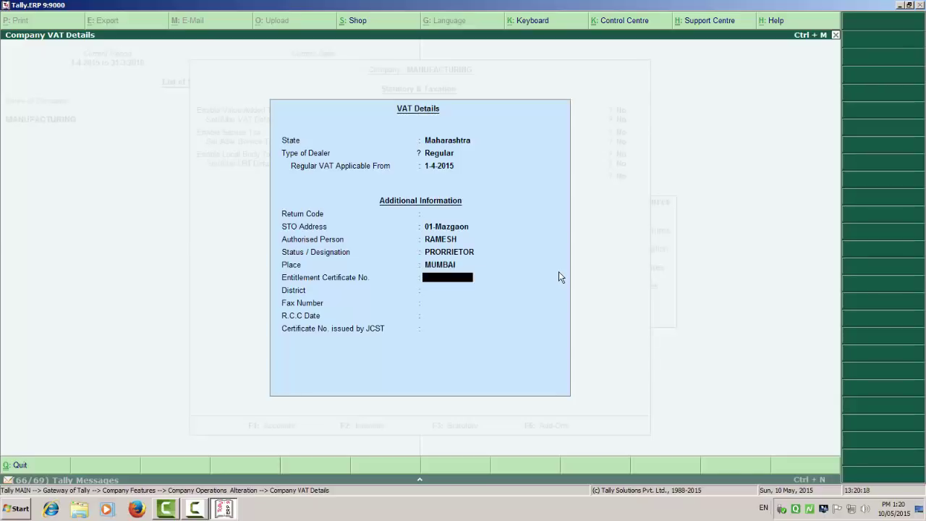
Step: Correct the designation spelling to PRORIETOR and accept the VAT details
{"action": "key", "text": "BackSpace"}
{"action": "key", "text": "BackSpace"}
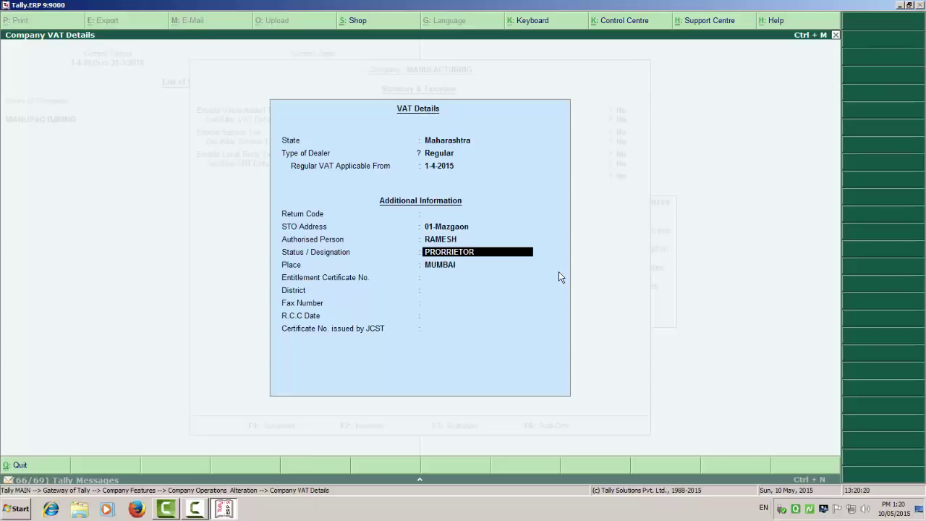
{"action": "key", "text": "Right"}
{"action": "key", "text": "Right"}
{"action": "key", "text": "Right"}
{"action": "key", "text": "Delete"}
{"action": "key", "text": "Return"}
{"action": "key", "text": "Return"}
{"action": "key", "text": "Return"}
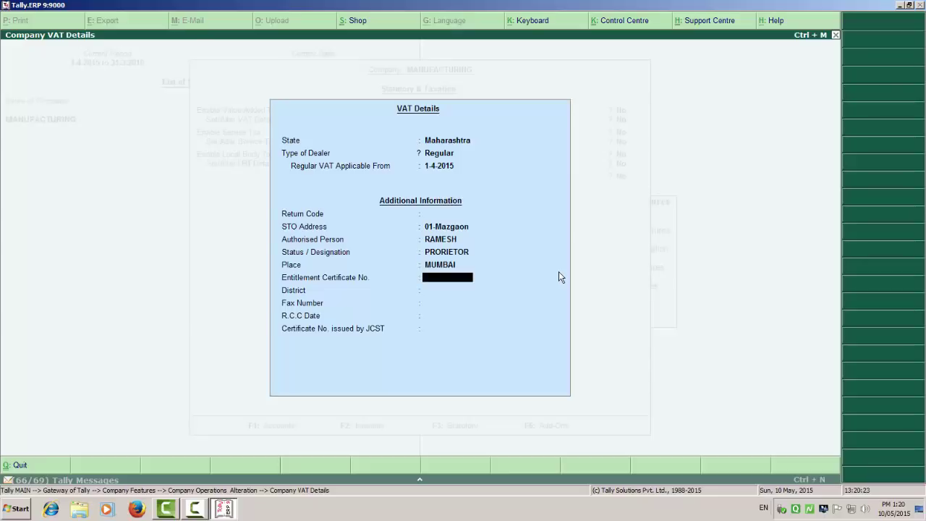
{"action": "key", "text": "Return"}
{"action": "key", "text": "Return"}
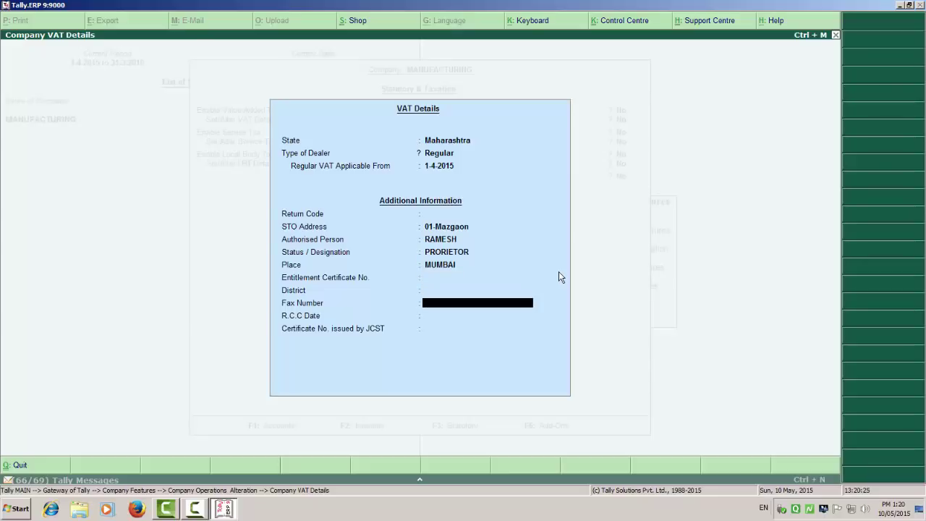
{"action": "key", "text": "Return"}
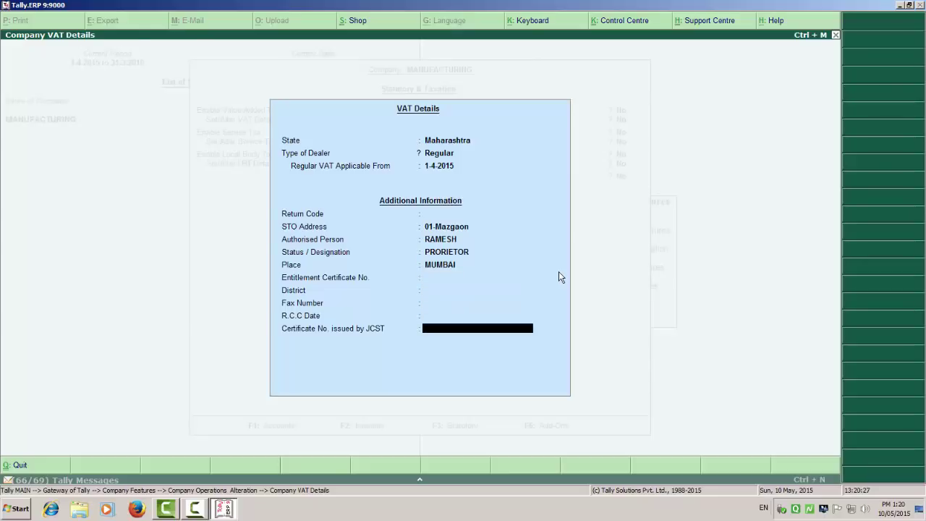
{"action": "key", "text": "Return"}
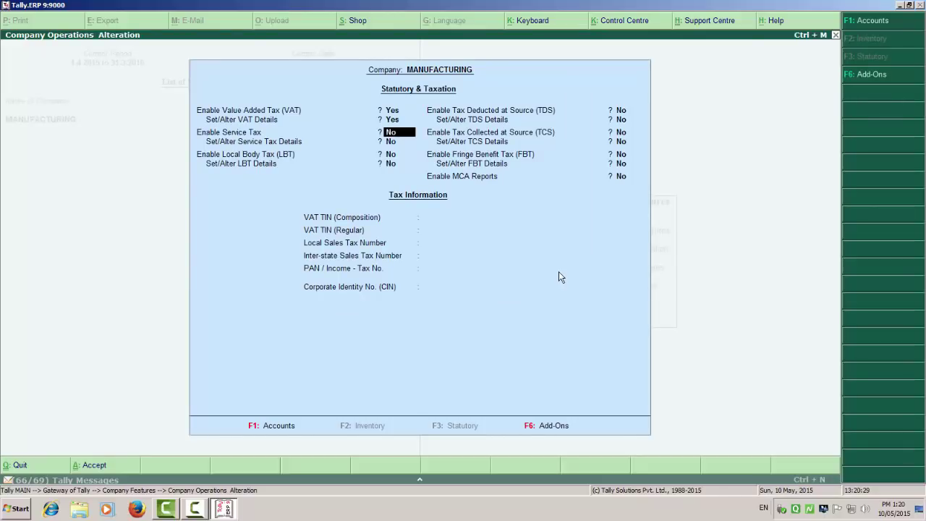
{"action": "key", "text": "Return"}
{"action": "key", "text": "Return"}
{"action": "key", "text": "Return"}
{"action": "key", "text": "Return"}
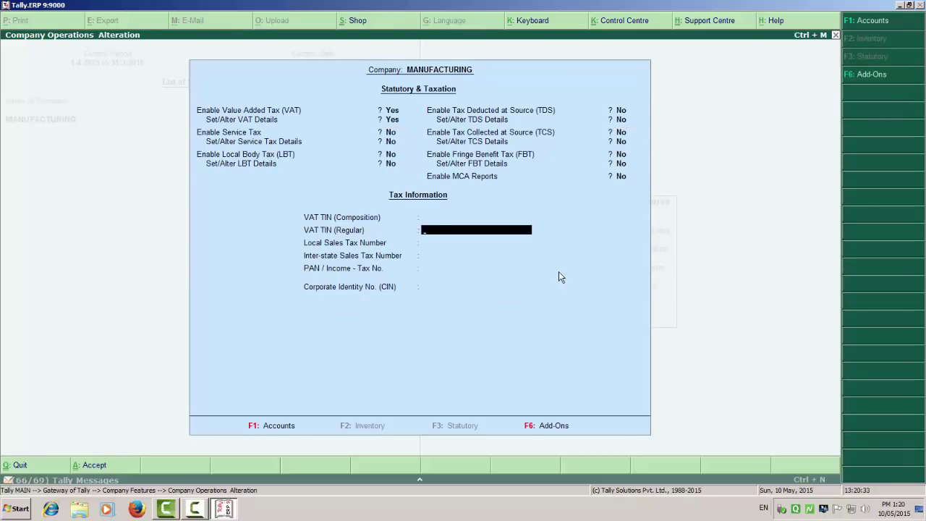
{"action": "key", "text": "Return"}
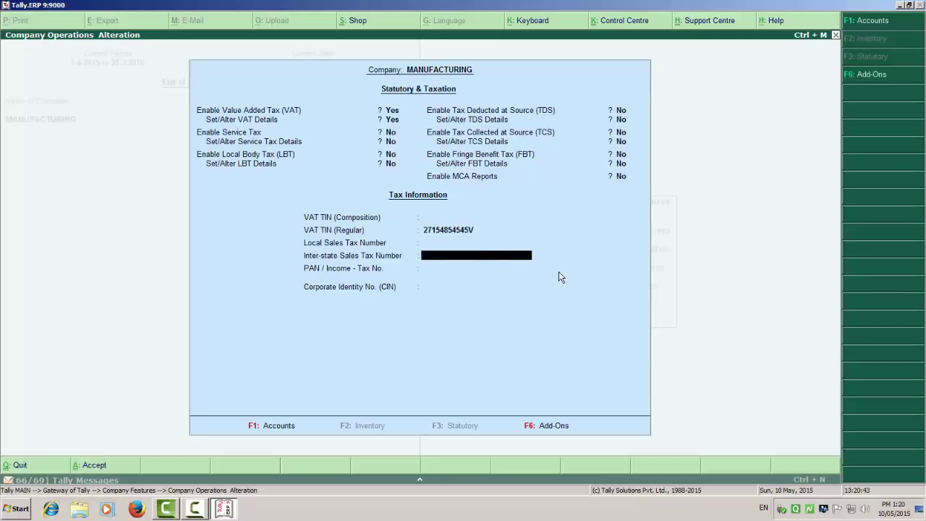
{"action": "key", "text": "Return"}
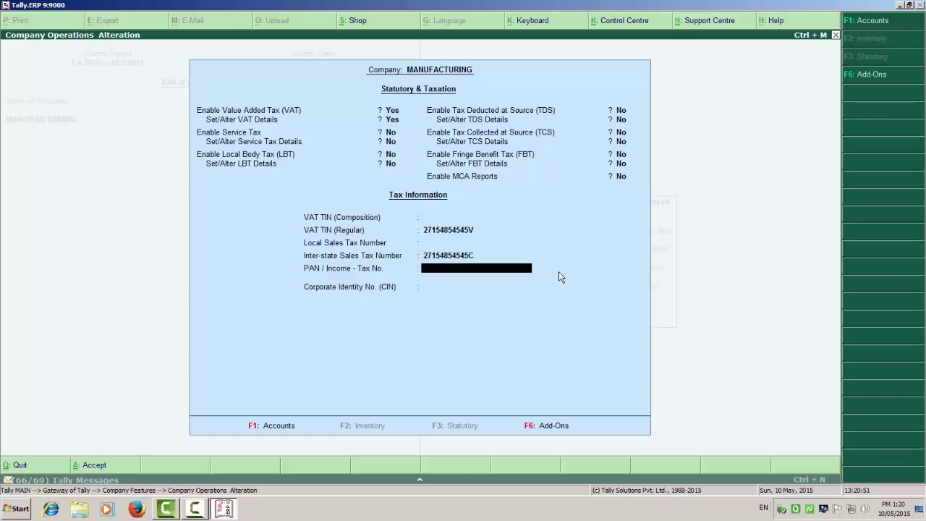
{"action": "key", "text": "Return"}
{"action": "key", "text": "Return"}
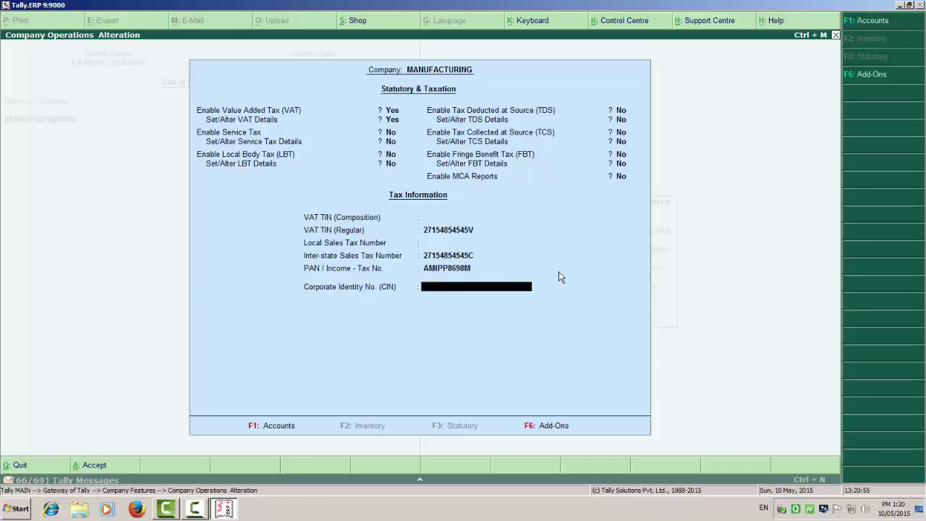
{"action": "key", "text": "Return"}
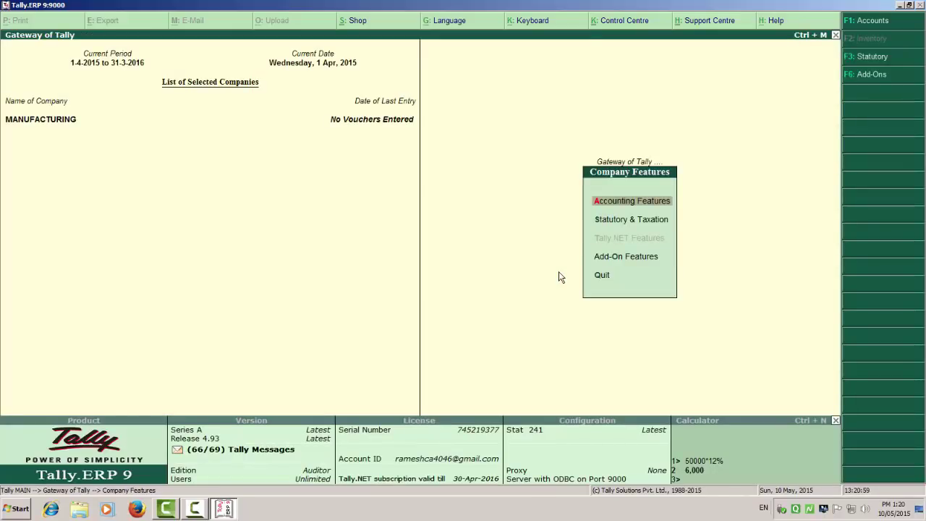
Step: Open a Sales voucher with reference 001 and start a new party ledger named RAM
{"action": "key", "text": "Escape"}
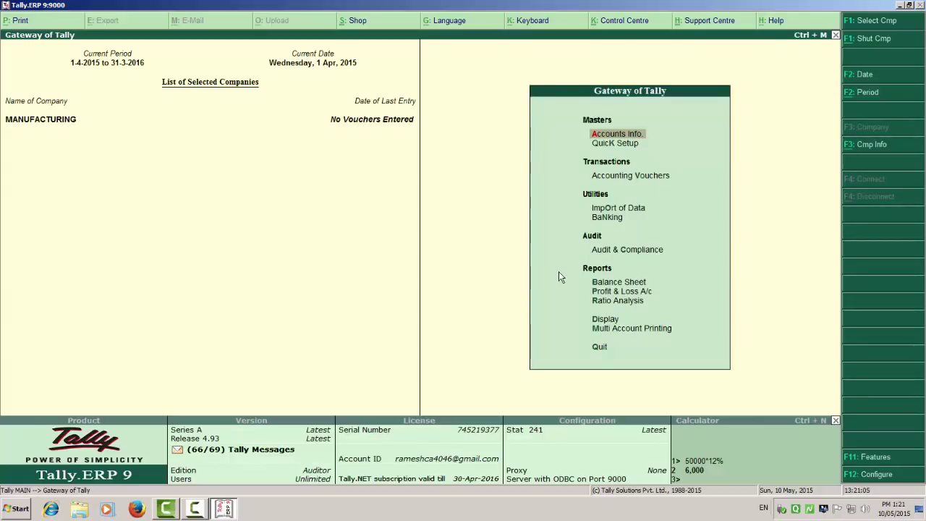
{"action": "key", "text": "Down"}
{"action": "key", "text": "Down"}
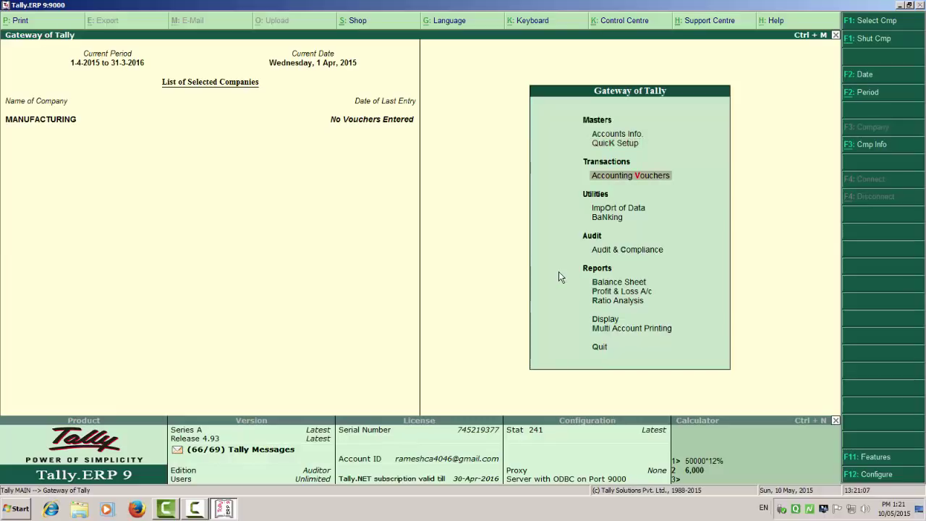
{"action": "key", "text": "Return"}
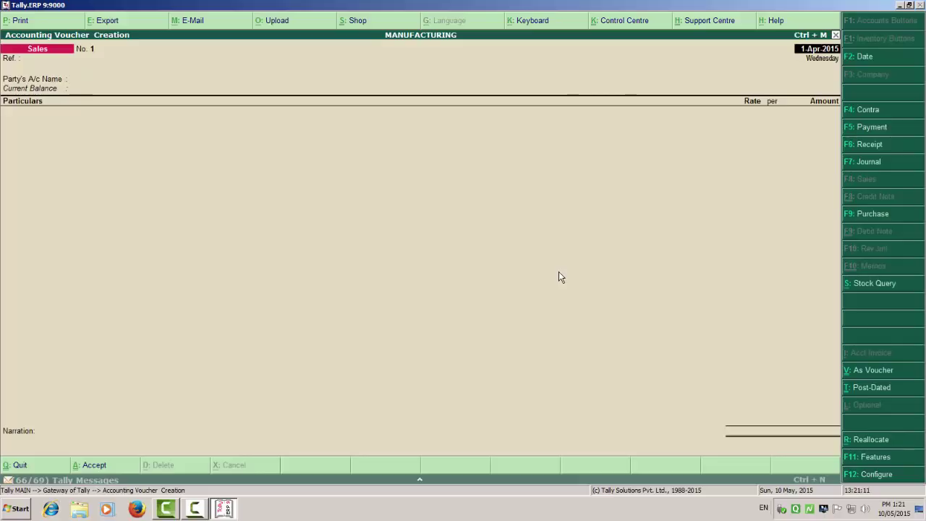
{"action": "key", "text": "Return"}
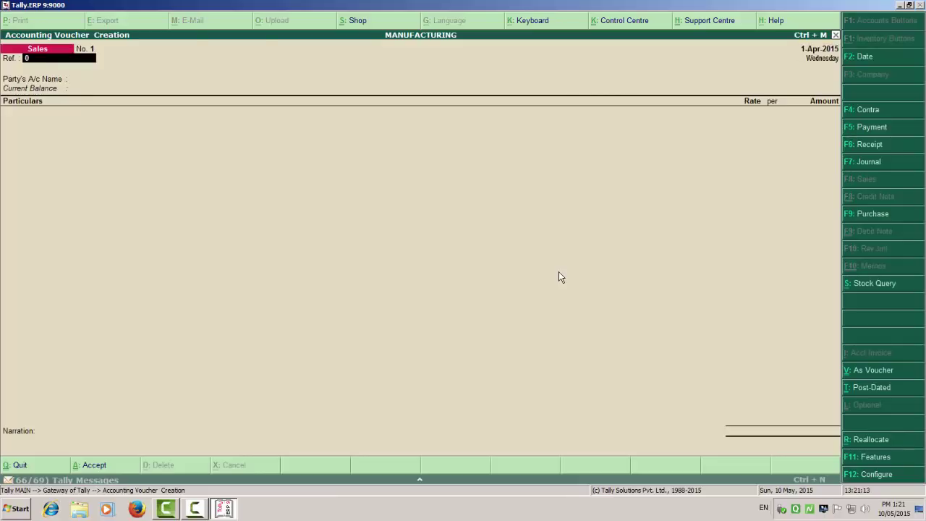
{"action": "type", "text": "001"}
{"action": "key", "text": "Return"}
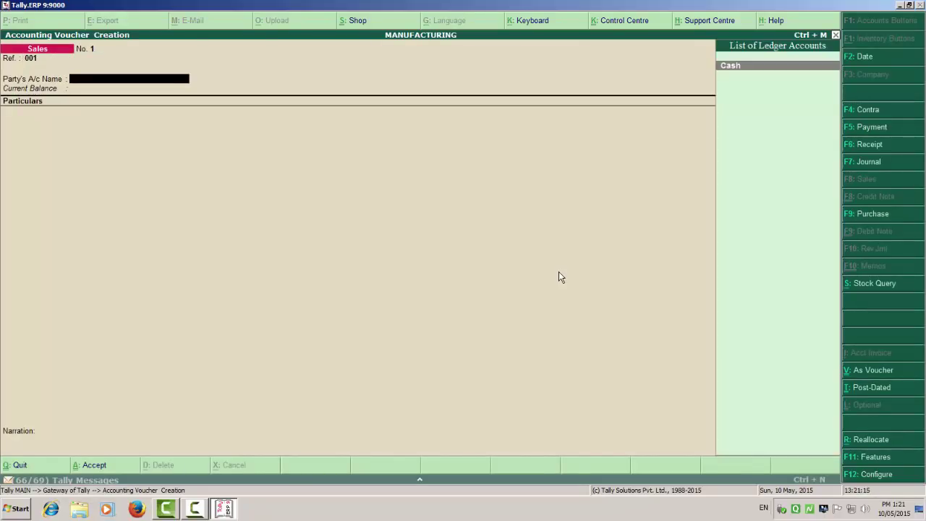
{"action": "key", "text": "alt+c"}
{"action": "type", "text": "RAM"}
{"action": "key", "text": "Return"}
{"action": "key", "text": "Return"}
Step: Put ledger RAM under Sundry Debtors with bill-by-bill tracking, skipping mailing details
{"action": "type", "text": "sun"}
{"action": "key", "text": "Down"}
{"action": "key", "text": "Return"}
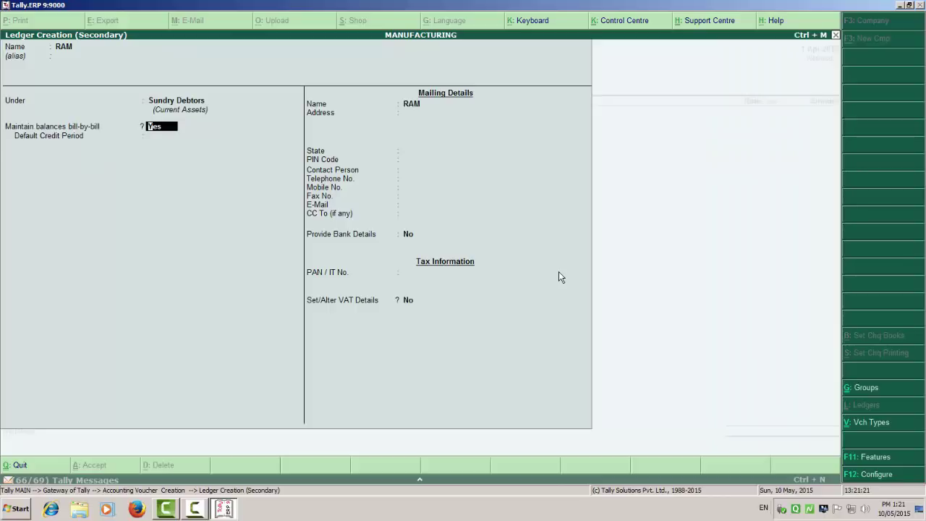
{"action": "key", "text": "Return"}
{"action": "key", "text": "Return"}
{"action": "key", "text": "Return"}
{"action": "key", "text": "Return"}
{"action": "key", "text": "Return"}
{"action": "key", "text": "Return"}
{"action": "key", "text": "Return"}
{"action": "key", "text": "Return"}
{"action": "key", "text": "Return"}
{"action": "key", "text": "Return"}
{"action": "key", "text": "Return"}
{"action": "key", "text": "Return"}
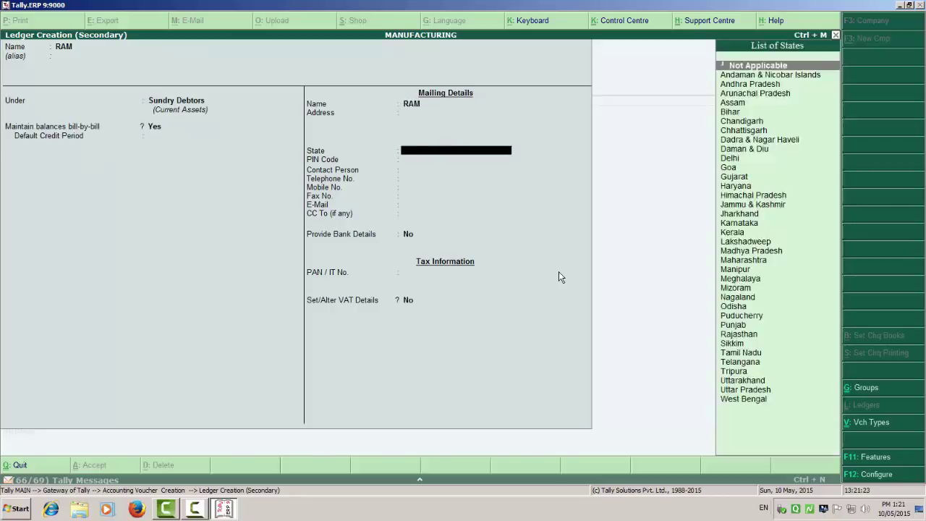
{"action": "key", "text": "Return"}
{"action": "key", "text": "Return"}
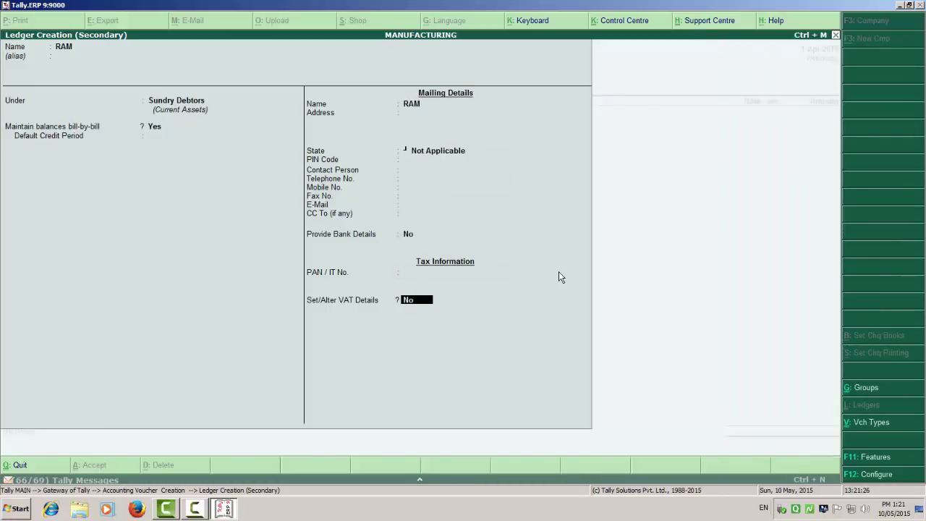
{"action": "key", "text": "y"}
{"action": "key", "text": "Down"}
{"action": "key", "text": "Down"}
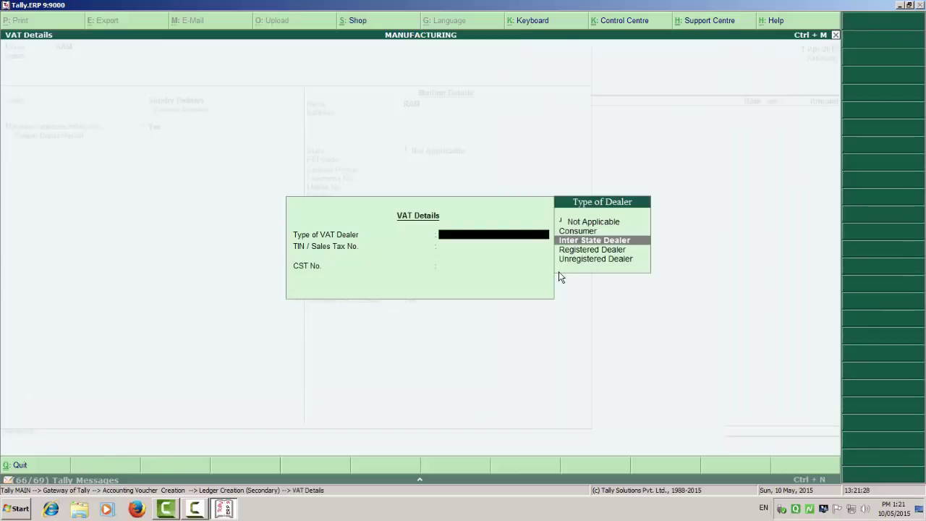
{"action": "key", "text": "Down"}
{"action": "key", "text": "Return"}
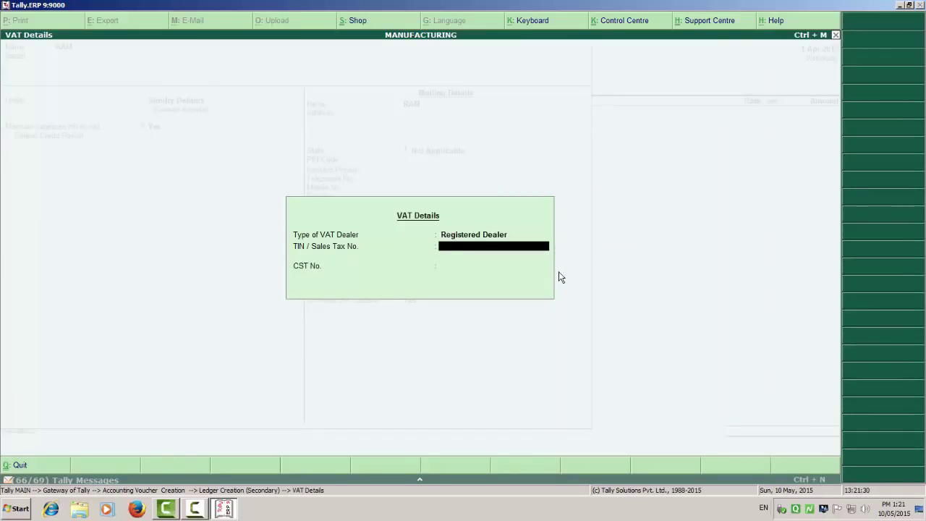
{"action": "type", "text": "4545454545V"}
{"action": "key", "text": "Return"}
{"action": "type", "text": "4545454544"}
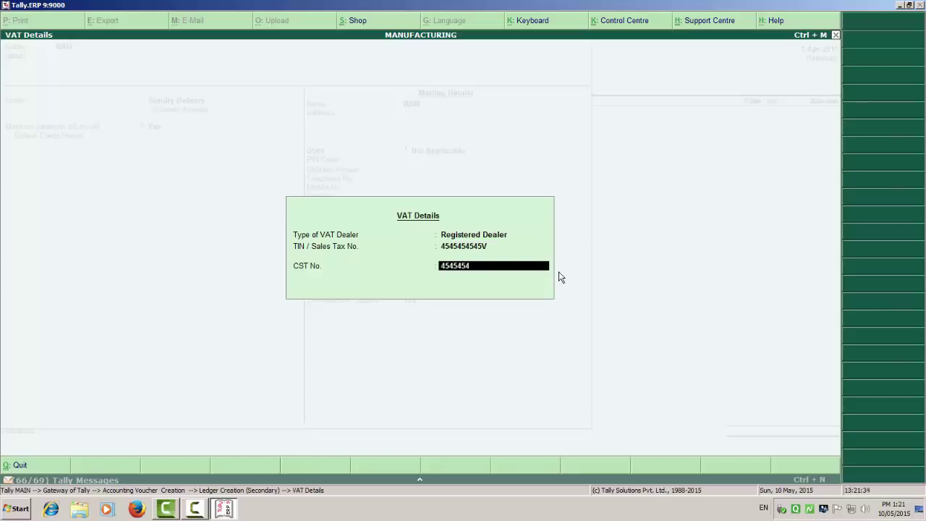
{"action": "type", "text": "C"}
{"action": "key", "text": "Return"}
{"action": "key", "text": "Return"}
{"action": "key", "text": "Return"}
{"action": "key", "text": "Return"}
{"action": "key", "text": "Return"}
{"action": "key", "text": "Return"}
{"action": "key", "text": "Return"}
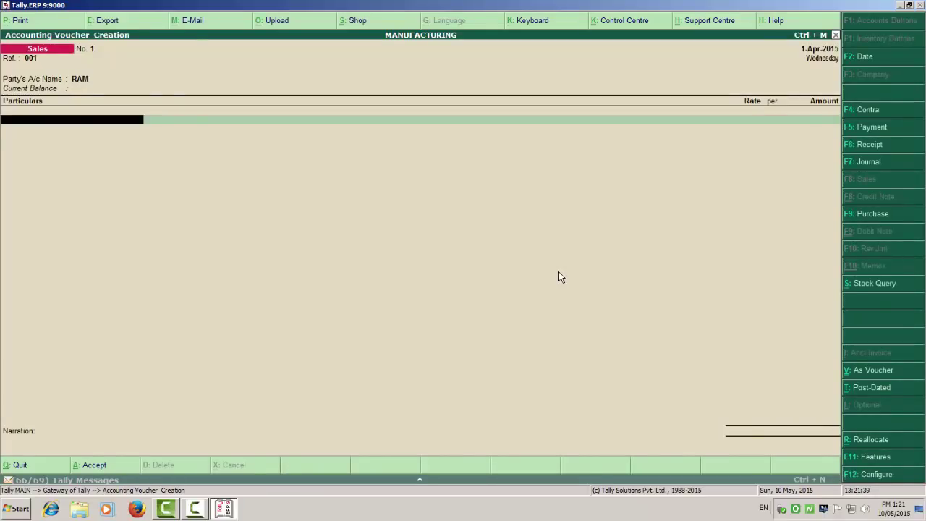
Step: Create ledger SALES-12.5% under Sales Accounts, used in VAT returns with class Sales @ 12.5%
{"action": "key", "text": "alt+c"}
{"action": "type", "text": "SALES"}
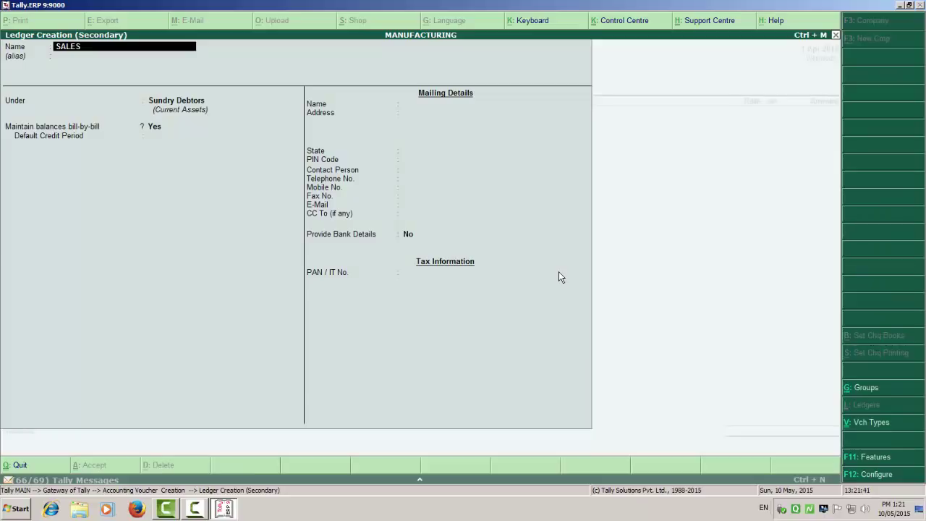
{"action": "type", "text": " 12.5%"}
{"action": "key", "text": "Return"}
{"action": "key", "text": "Return"}
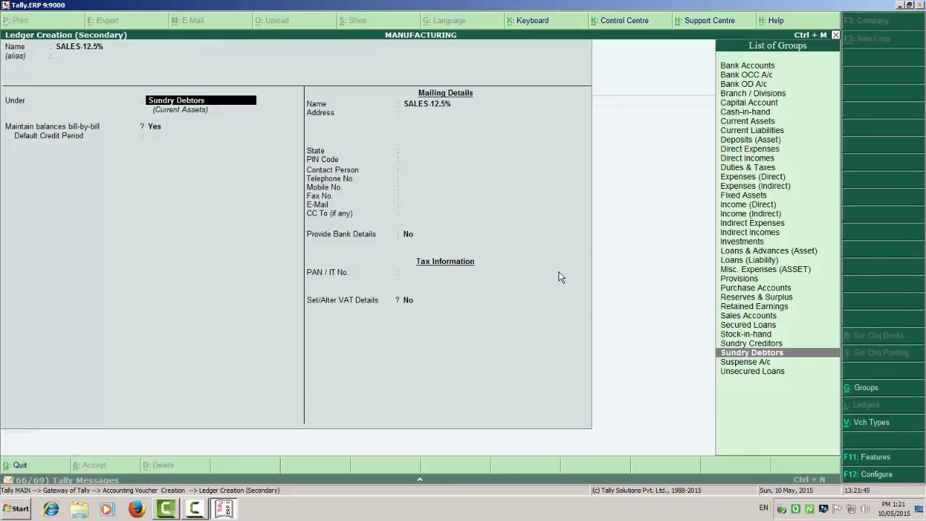
{"action": "type", "text": "SALES"}
{"action": "key", "text": "Return"}
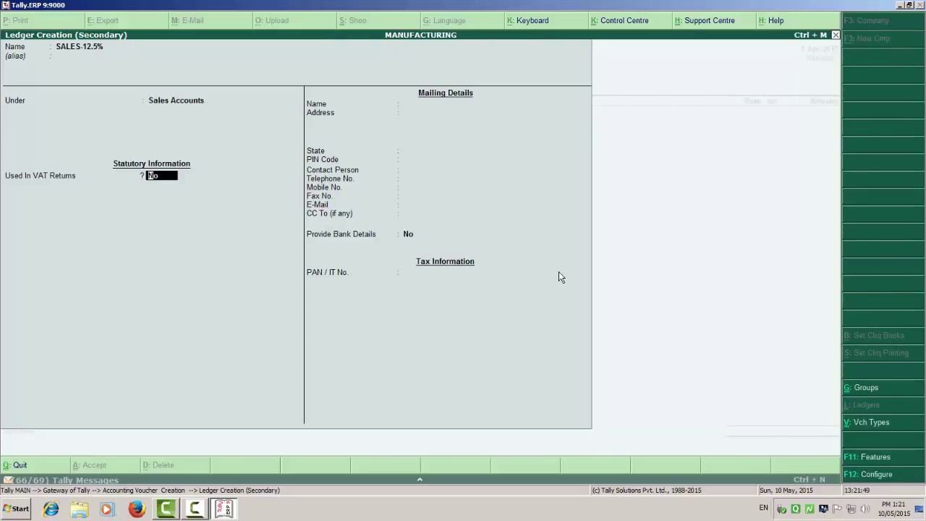
{"action": "key", "text": "y"}
{"action": "key", "text": "Return"}
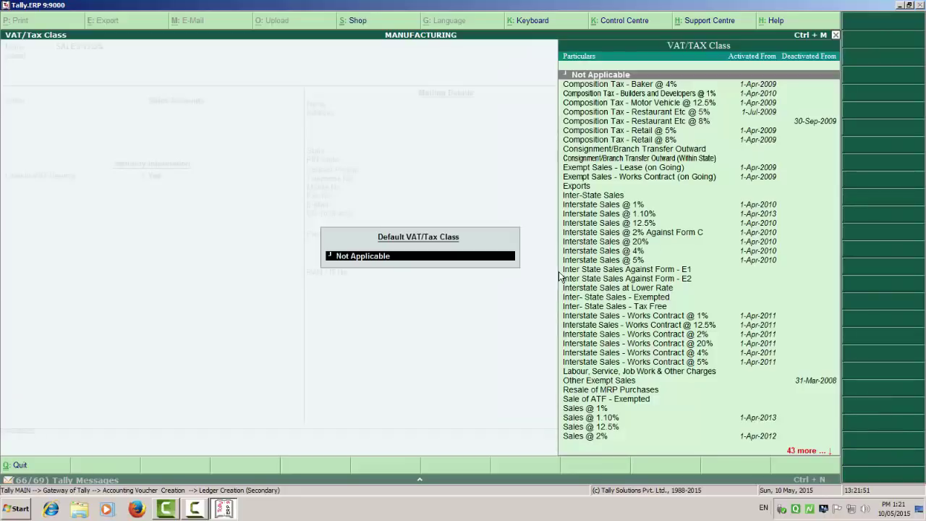
{"action": "type", "text": "SALES"}
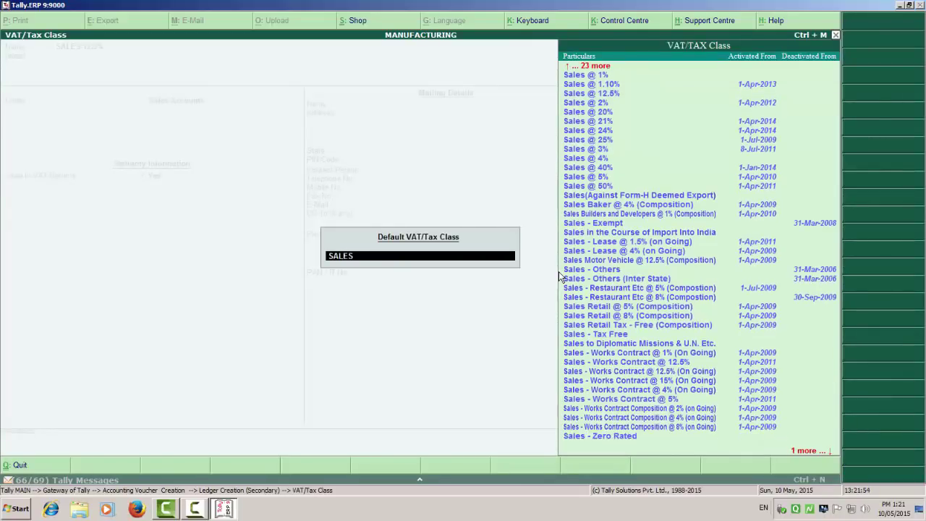
{"action": "key", "text": "Down"}
{"action": "key", "text": "Down"}
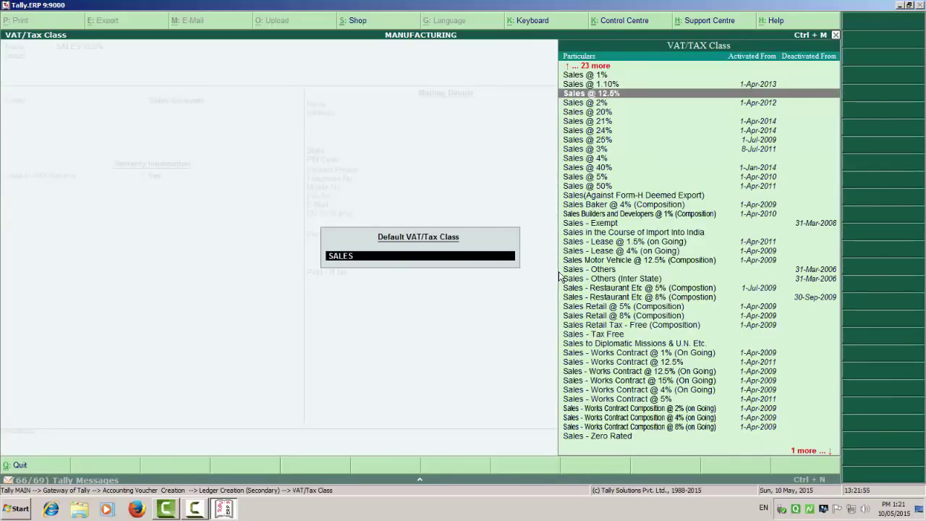
{"action": "key", "text": "Return"}
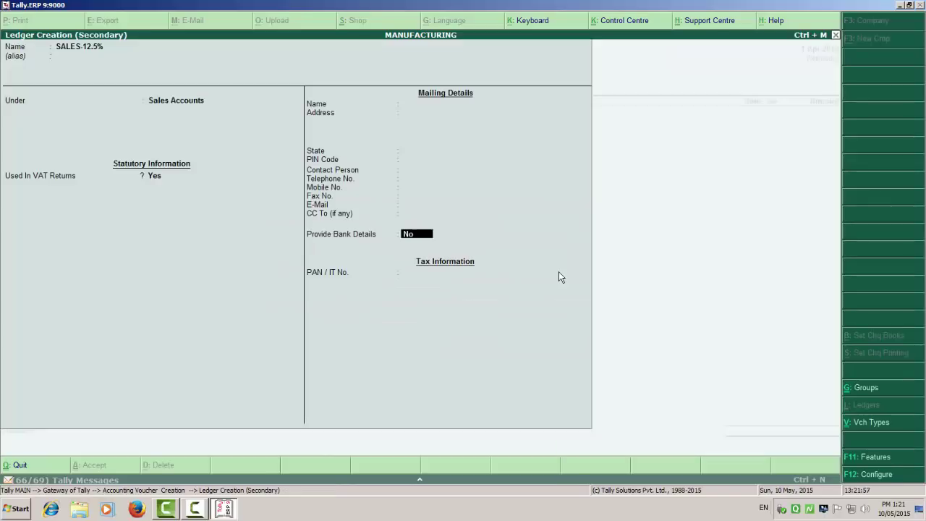
{"action": "key", "text": "Return"}
{"action": "key", "text": "Return"}
{"action": "key", "text": "Return"}
{"action": "key", "text": "Return"}
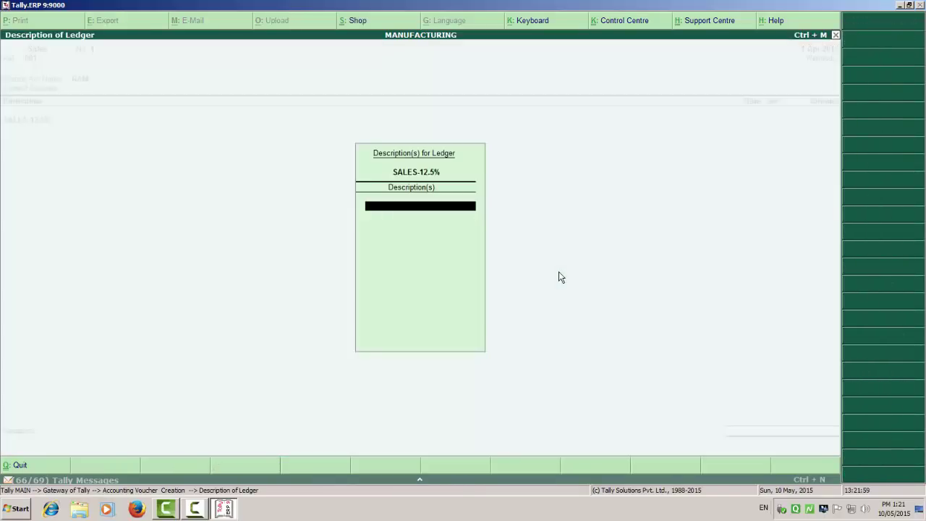
{"action": "key", "text": "Return"}
{"action": "key", "text": "Return"}
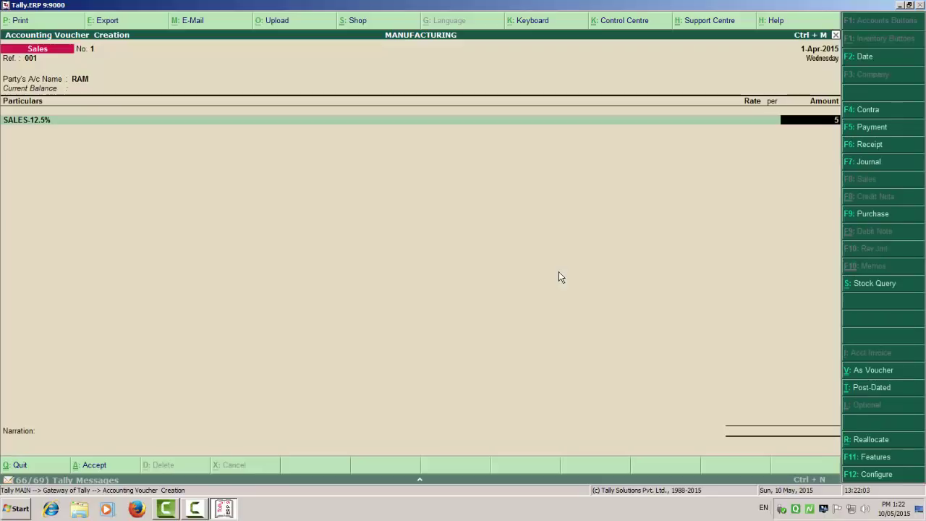
Step: Enter 58,000 as the amount on the SALES-12.5% line
{"action": "type", "text": "58000"}
{"action": "key", "text": "Return"}
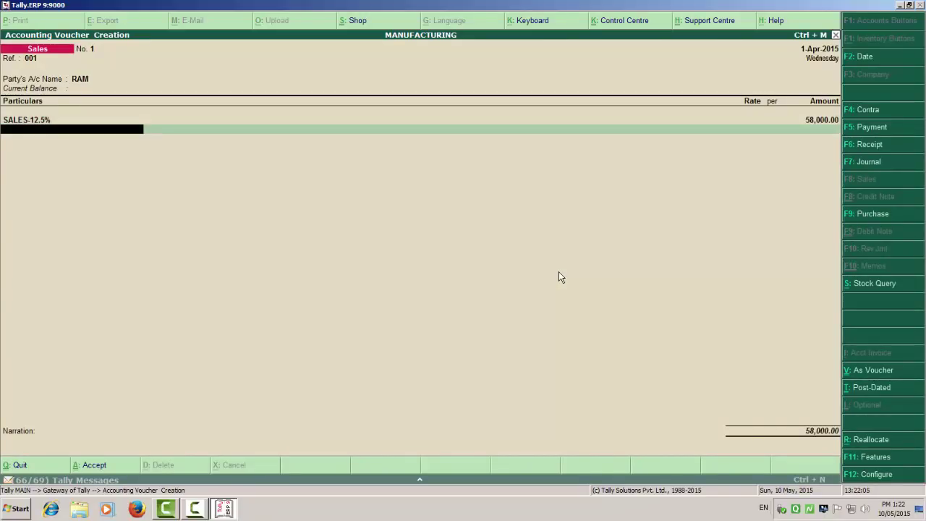
{"action": "key", "text": "BackSpace"}
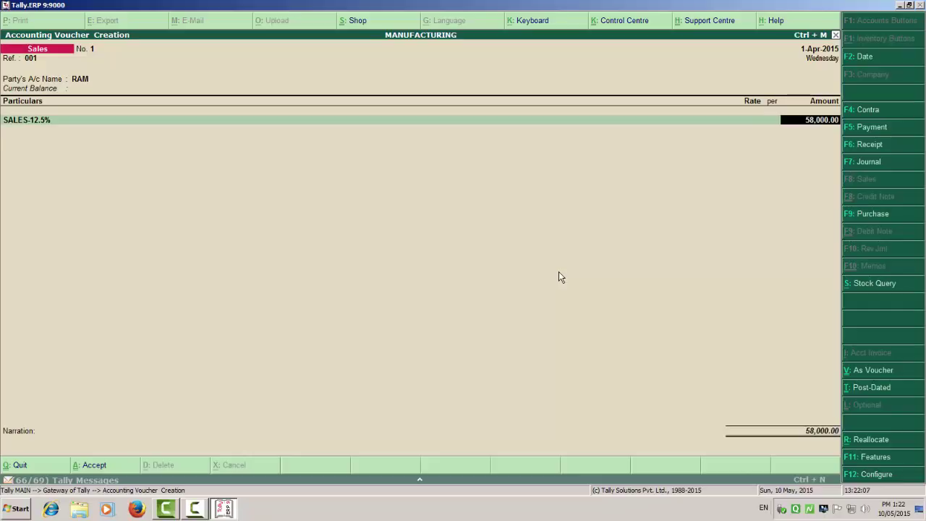
{"action": "key", "text": "Return"}
{"action": "key", "text": "alt+c"}
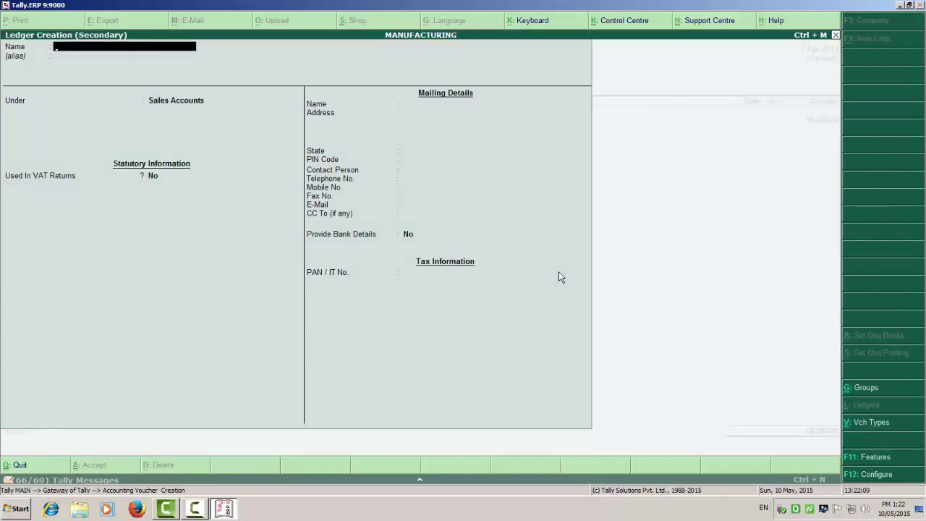
{"action": "type", "text": "OUTPUT"}
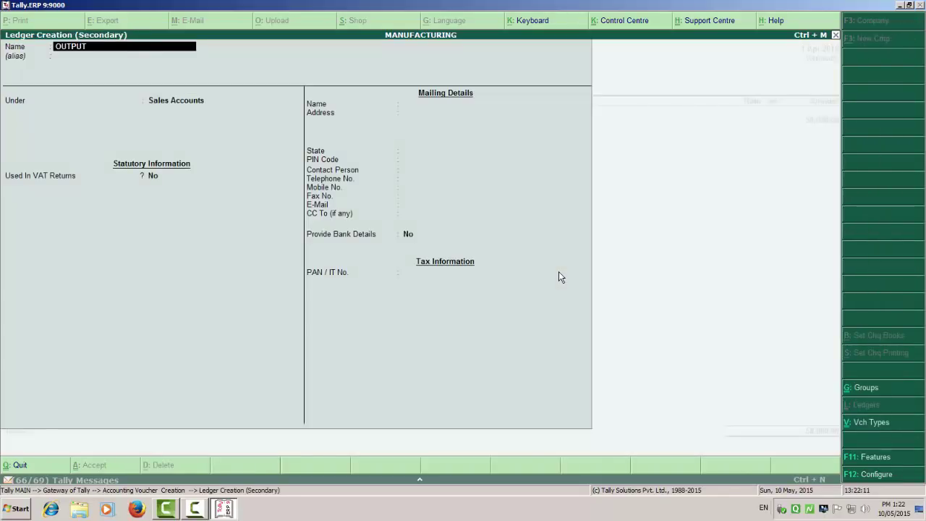
{"action": "type", "text": " VAT@12.5%"}
{"action": "key", "text": "Return"}
{"action": "type", "text": "du"}
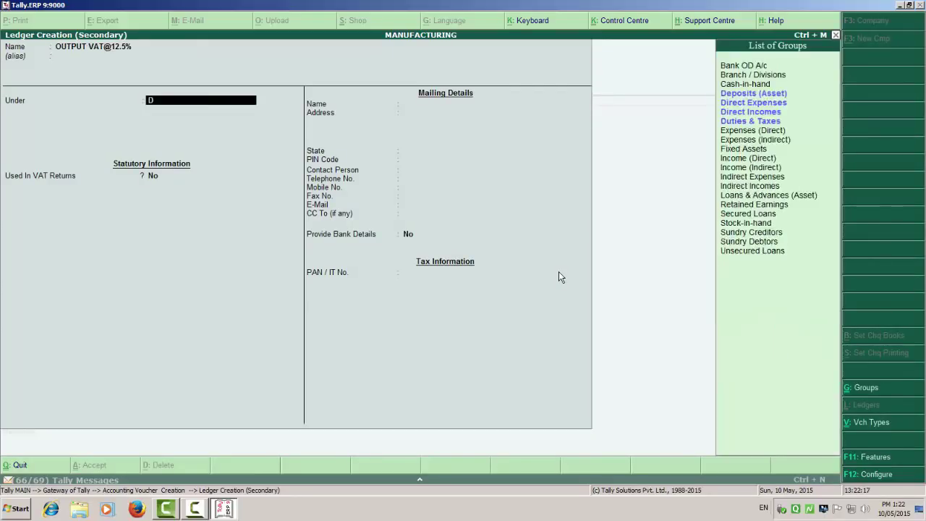
{"action": "key", "text": "Return"}
{"action": "key", "text": "Down"}
{"action": "key", "text": "Return"}
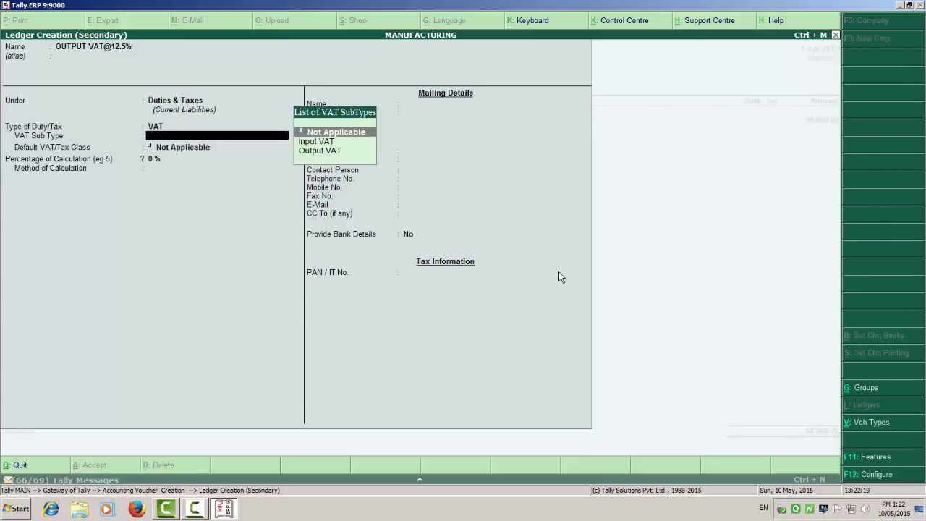
{"action": "key", "text": "Down"}
{"action": "key", "text": "Down"}
{"action": "key", "text": "Return"}
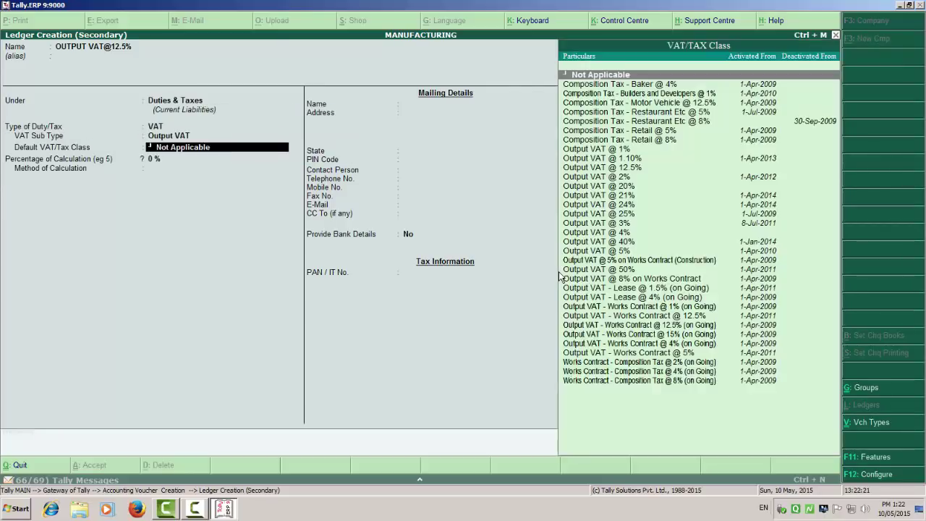
Step: Give it class Output VAT @ 12.5% with Normal Rounding, save, and accept 7,250 VAT on 58,000
{"action": "type", "text": "ou"}
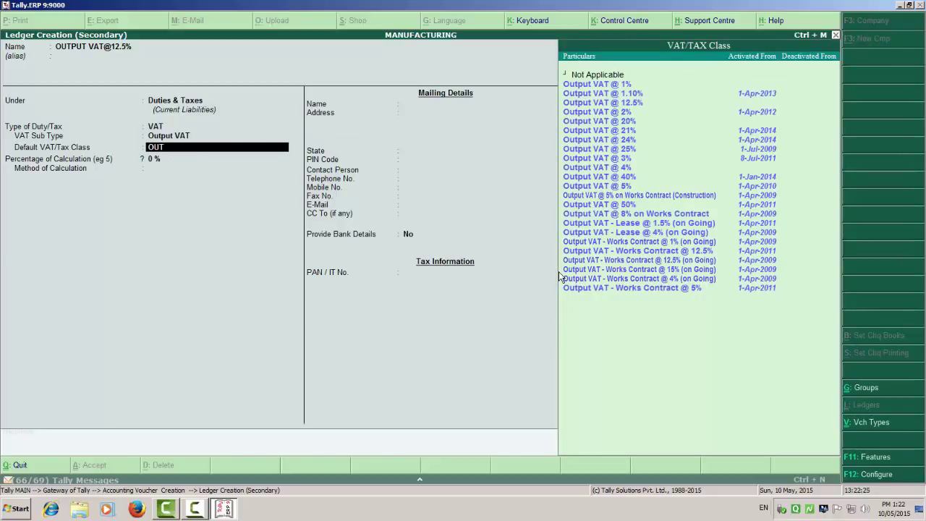
{"action": "key", "text": "Down"}
{"action": "key", "text": "Down"}
{"action": "key", "text": "Down"}
{"action": "key", "text": "Return"}
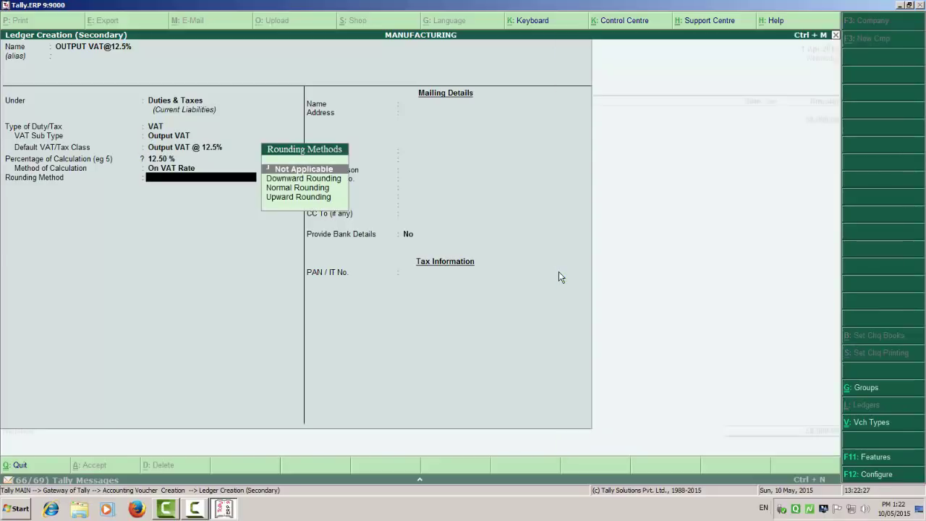
{"action": "key", "text": "Down"}
{"action": "key", "text": "Down"}
{"action": "key", "text": "Return"}
{"action": "key", "text": "Return"}
{"action": "key", "text": "Escape"}
{"action": "key", "text": "ctrl+a"}
{"action": "key", "text": "Return"}
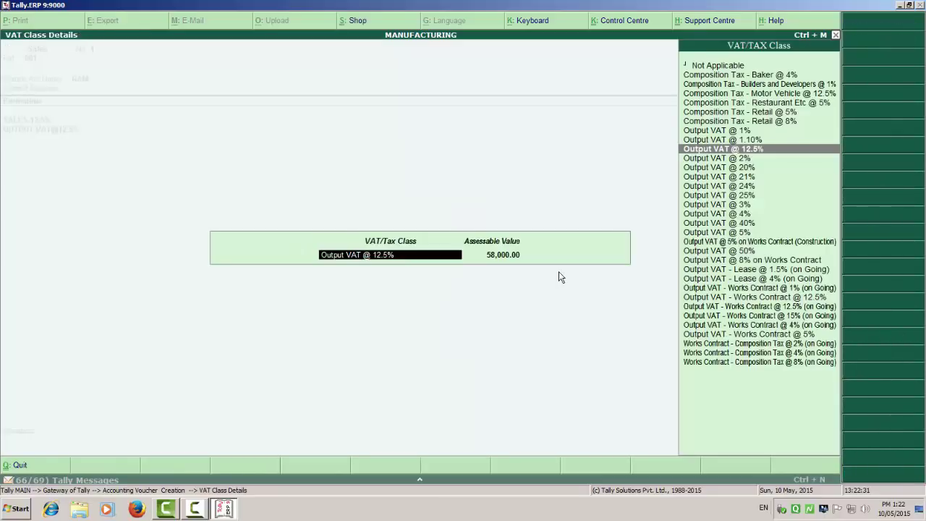
{"action": "key", "text": "Return"}
Step: Save the 65,250.00 sales voucher 1
{"action": "key", "text": "Return"}
{"action": "key", "text": "Return"}
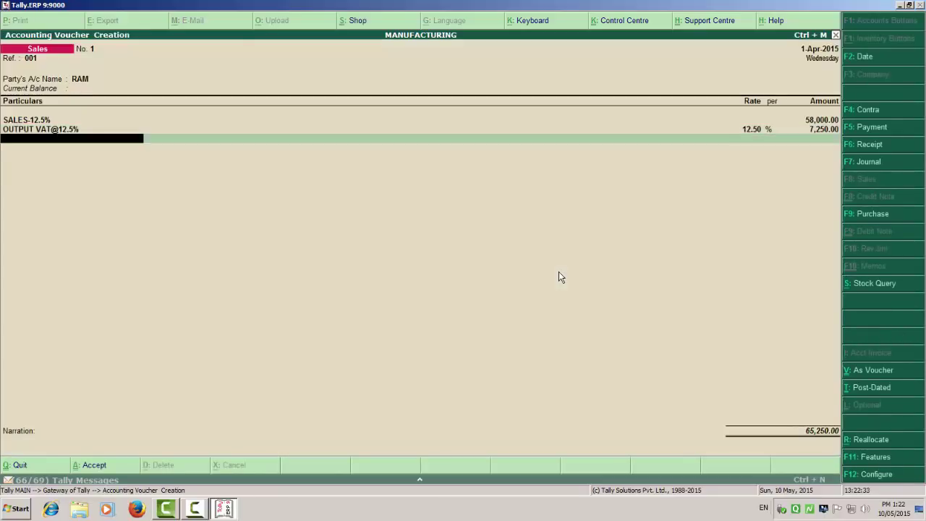
{"action": "key", "text": "Return"}
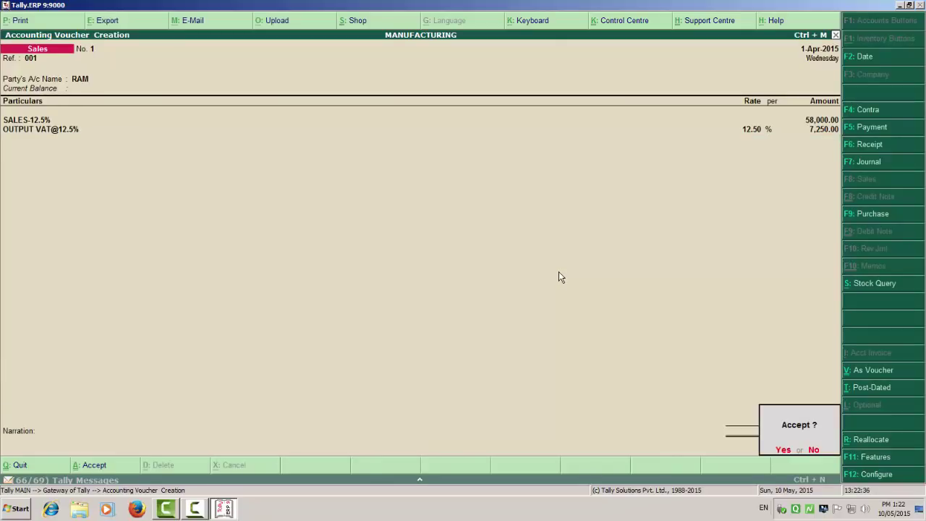
{"action": "key", "text": "Return"}
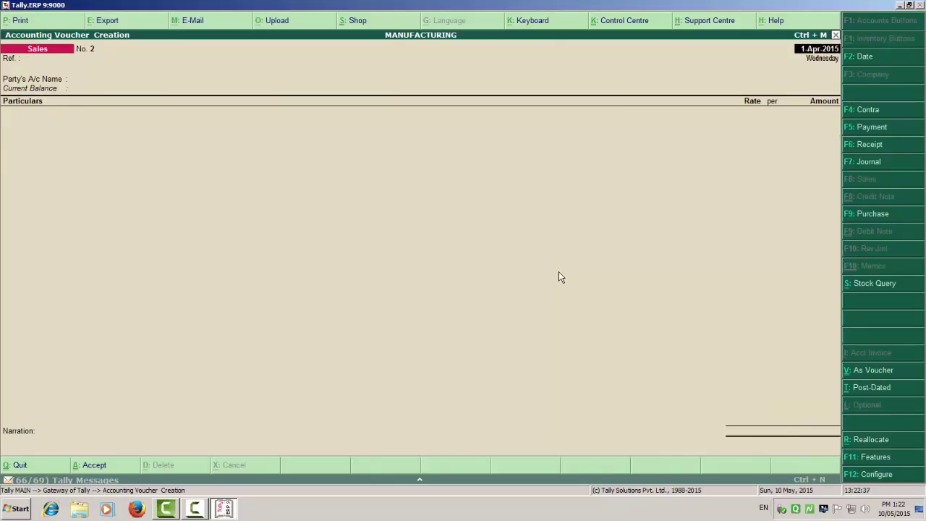
{"action": "key", "text": "Escape"}
Step: Drill down Profit & Loss to the SALES-12.5% voucher and bring up its print settings
{"action": "key", "text": "Return"}
{"action": "key", "text": "Down"}
{"action": "key", "text": "Down"}
{"action": "key", "text": "Down"}
{"action": "key", "text": "Down"}
{"action": "key", "text": "Down"}
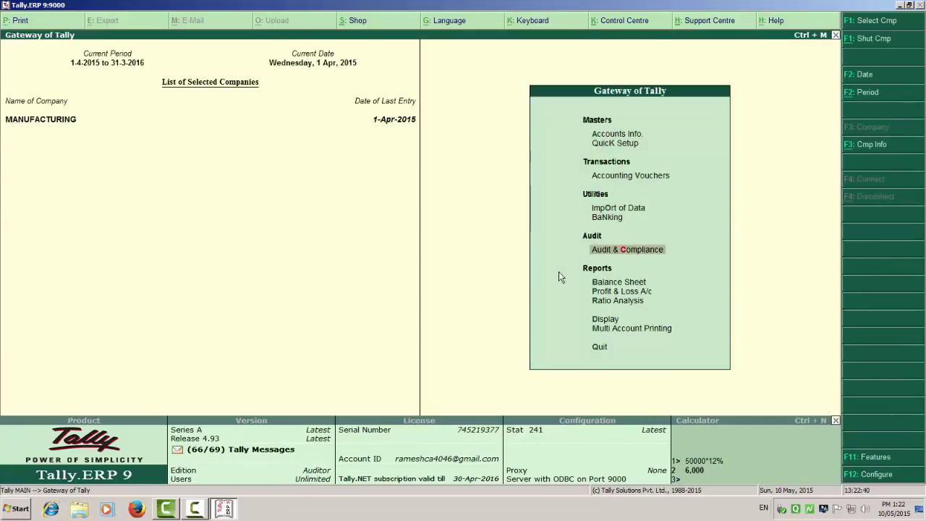
{"action": "key", "text": "Down"}
{"action": "key", "text": "Down"}
{"action": "key", "text": "Return"}
{"action": "key", "text": "Return"}
{"action": "key", "text": "Return"}
{"action": "key", "text": "Return"}
{"action": "key", "text": "Return"}
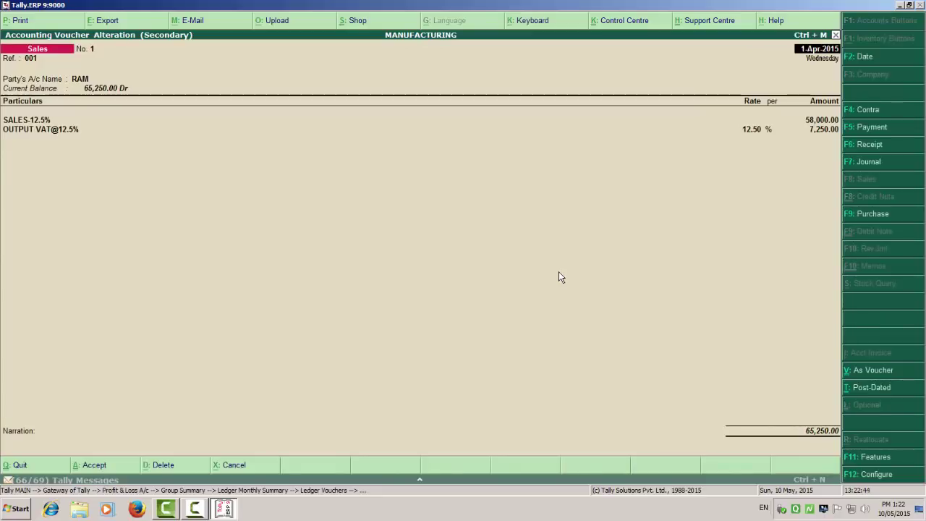
{"action": "key", "text": "alt+p"}
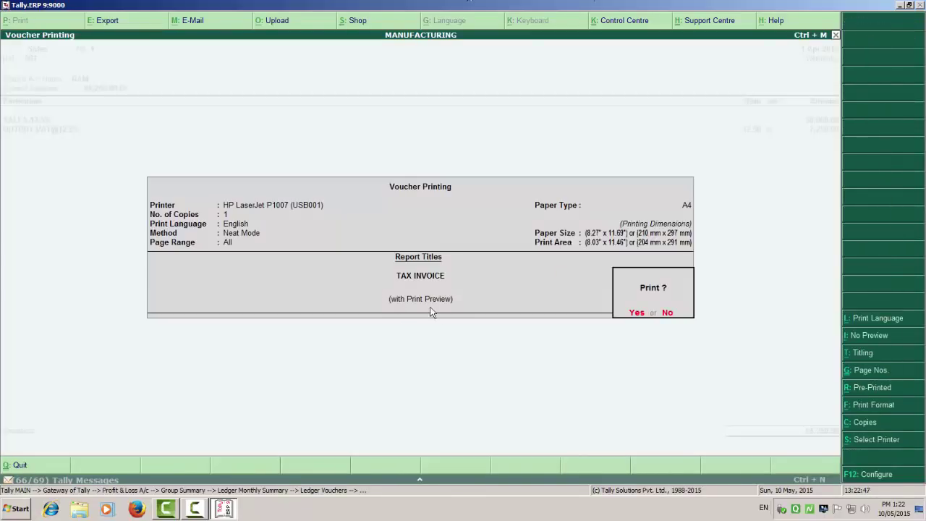
Step: Preview and zoom the tax invoice for RAM, showing SALES-12.5% 58,000.00, OUTPUT VAT 7,250.00, total 65,250.00
{"action": "left_click", "coordinate": [638, 316]}
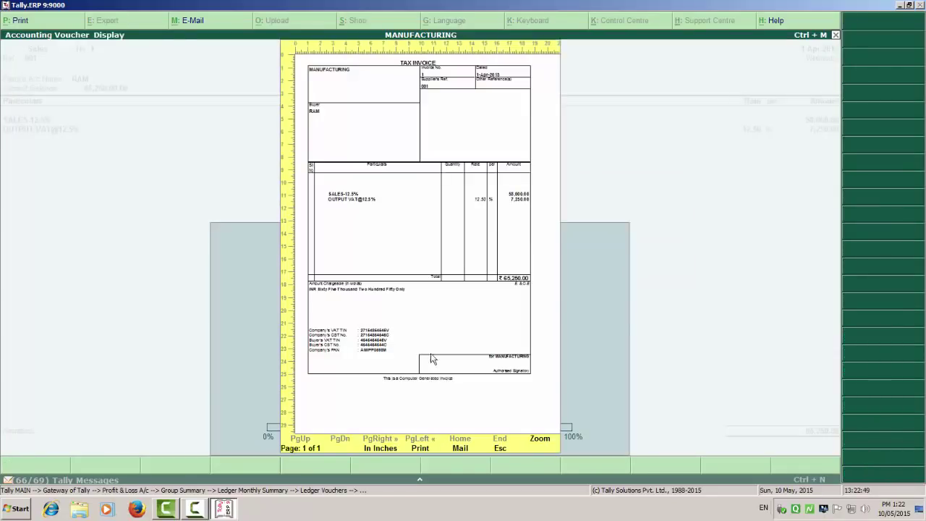
{"action": "left_click", "coordinate": [545, 442]}
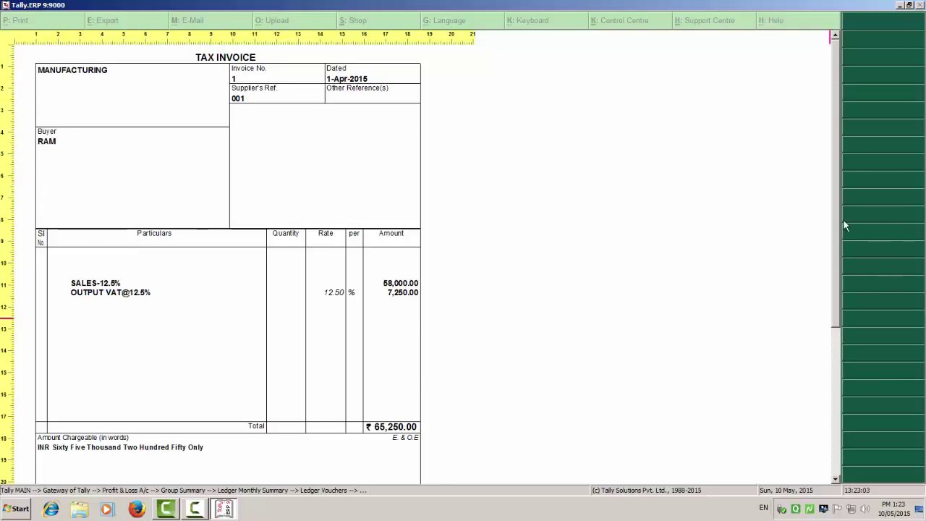
{"action": "left_click_drag", "start_coordinate": [836, 219], "coordinate": [846, 344]}
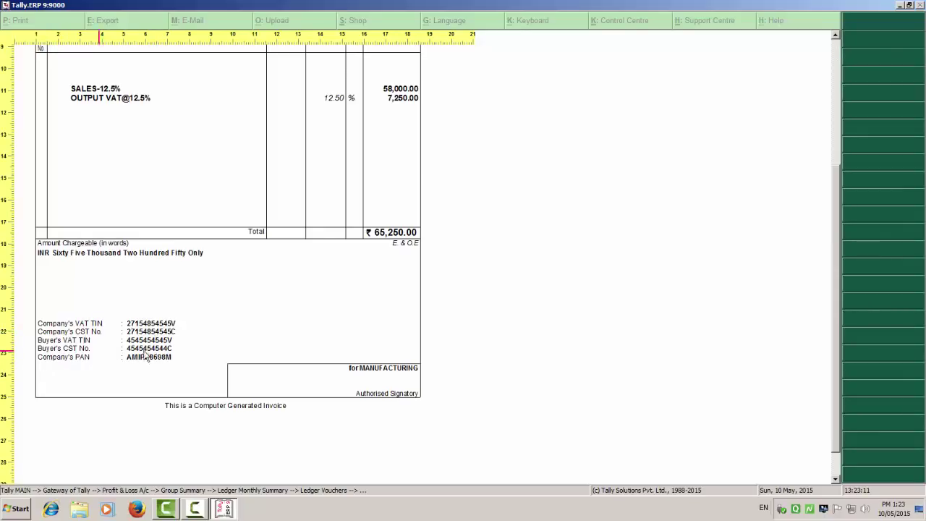
{"action": "scroll", "coordinate": [465, 314], "scroll_direction": "up", "scroll_amount": 3}
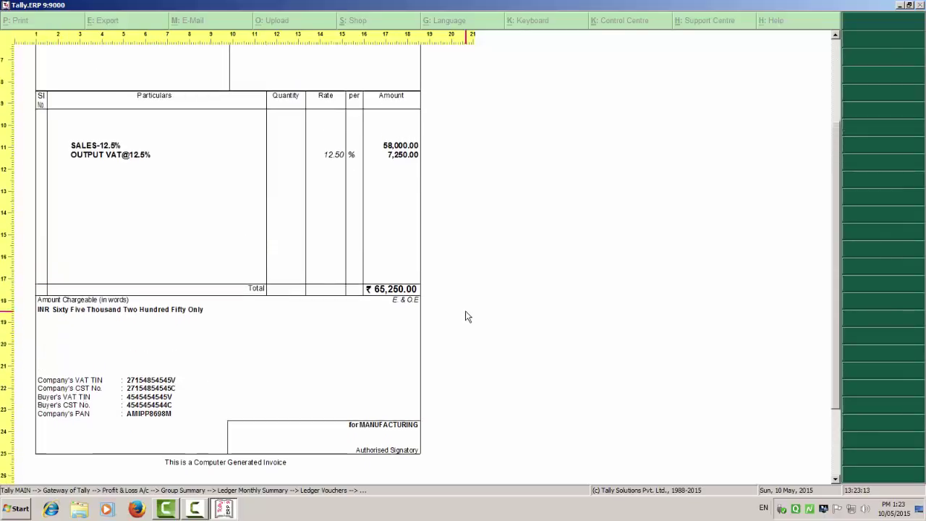
{"action": "scroll", "coordinate": [467, 315], "scroll_direction": "up", "scroll_amount": 6}
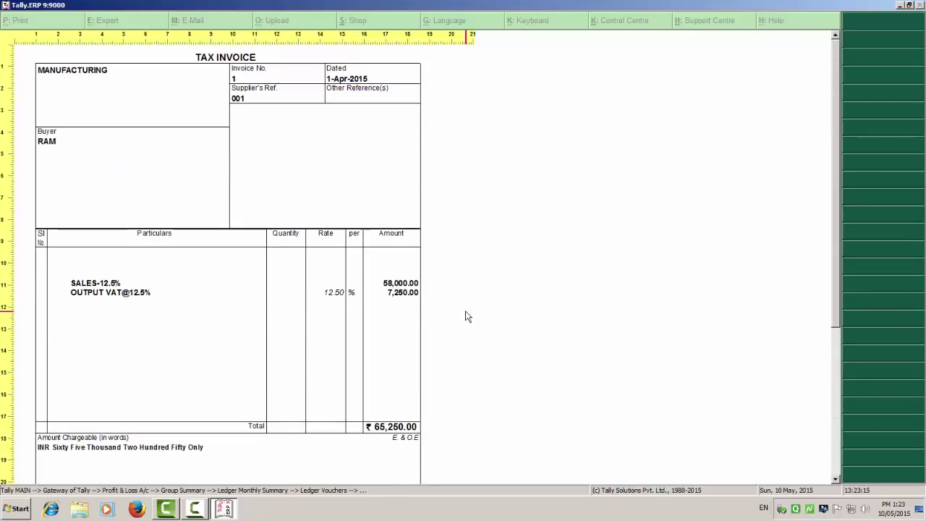